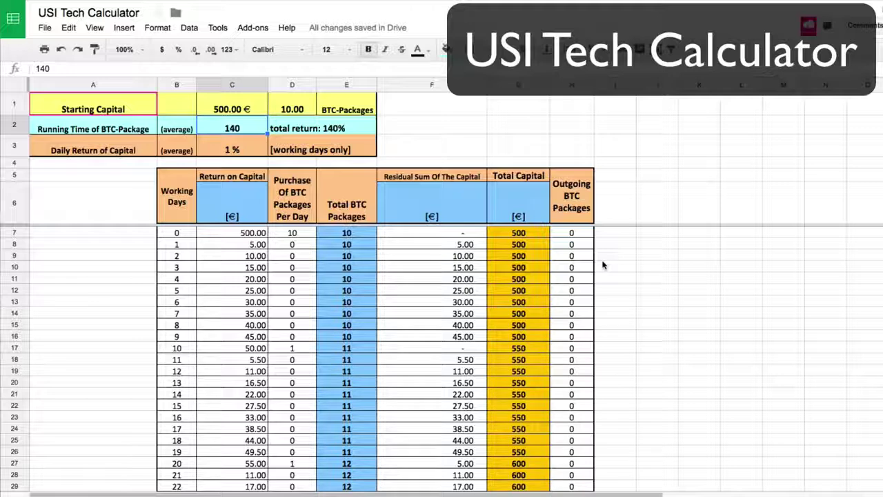
Step: Check the starting capital and the day-0 and day-10 package formulas in columns D and E
click(245, 108)
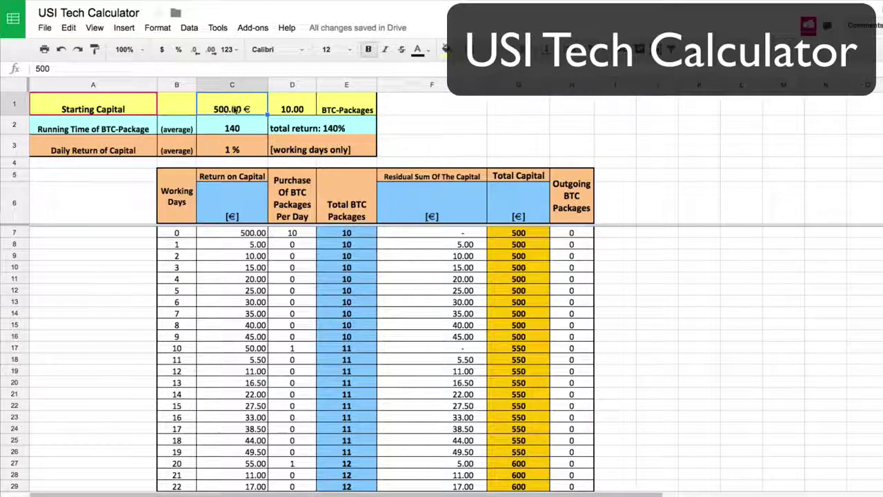
click(354, 237)
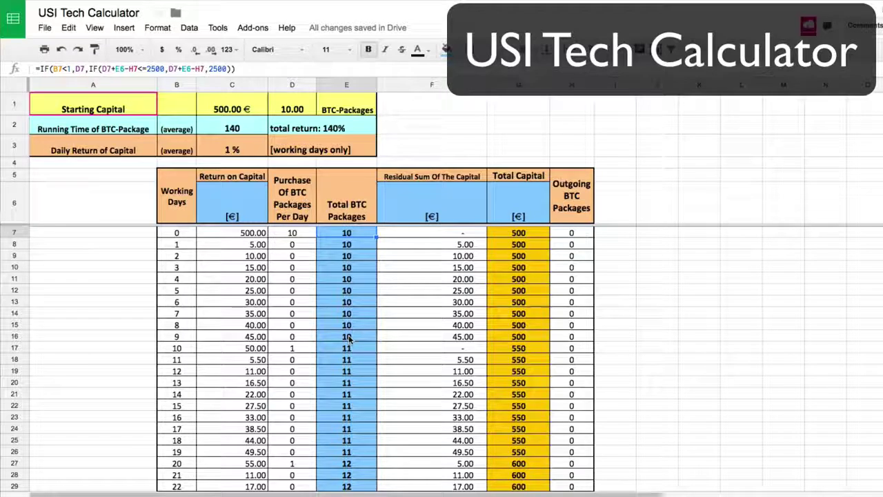
click(307, 350)
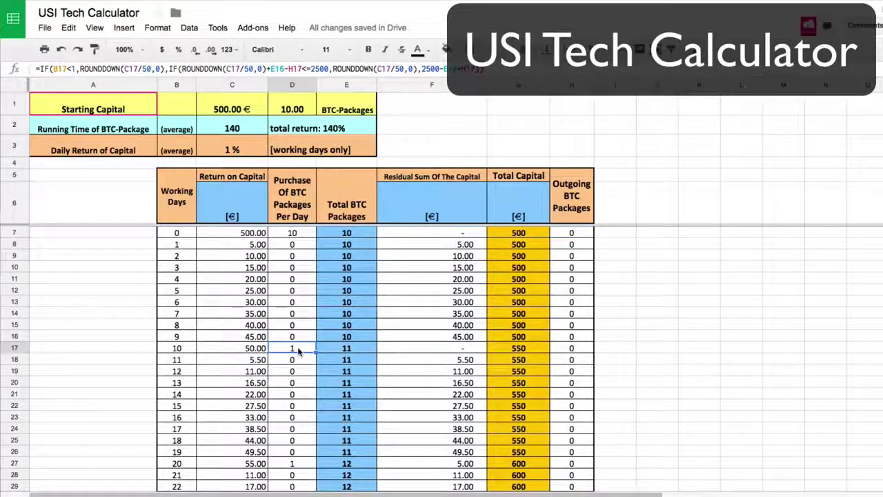
click(350, 349)
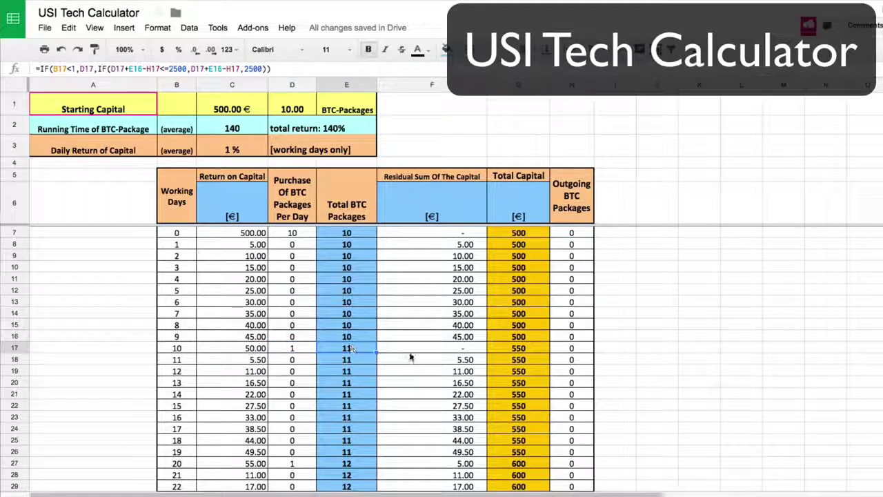
Step: Review the Total BTC Packages and purchase formulas for days 20, 28, 36 and 43
scroll(411, 357, down, 1)
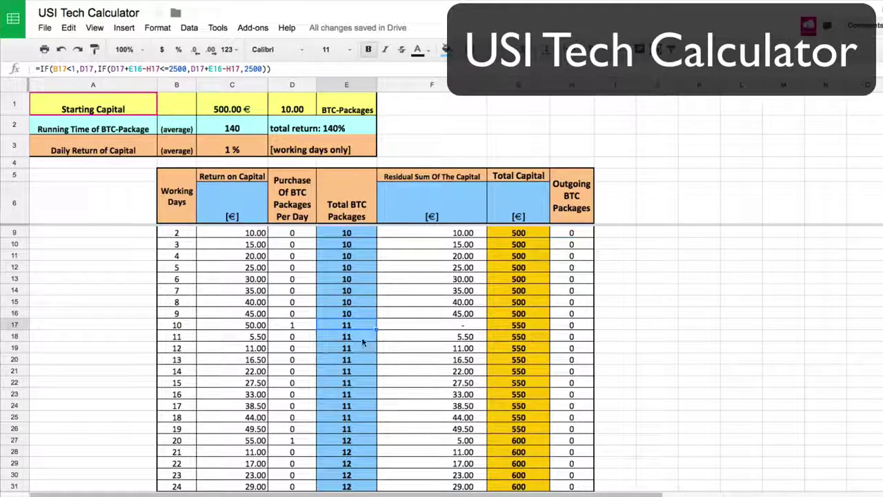
click(347, 442)
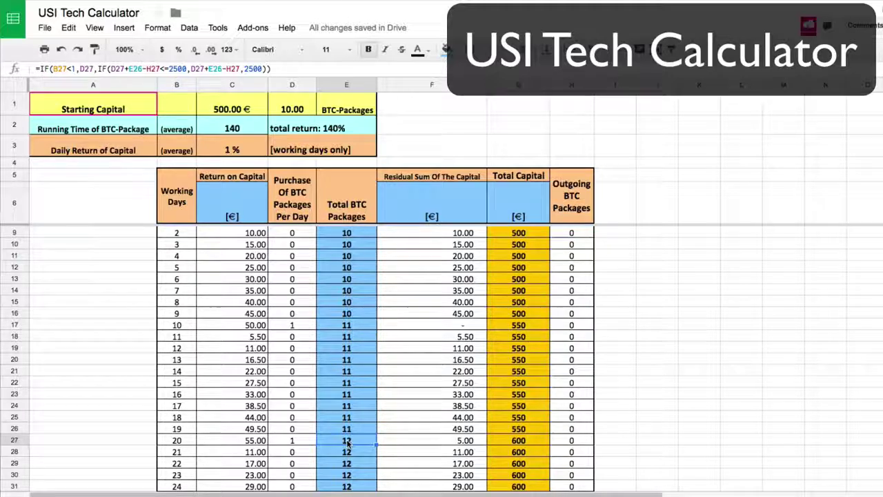
scroll(347, 444, down, 4)
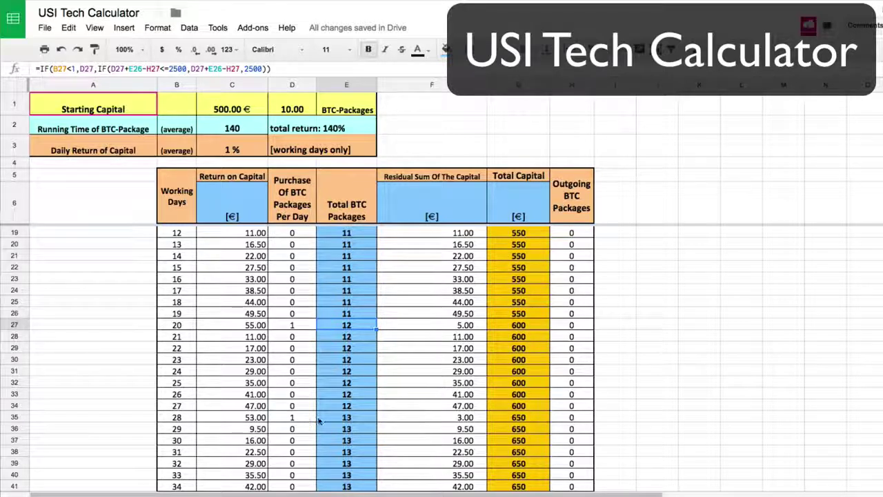
click(354, 419)
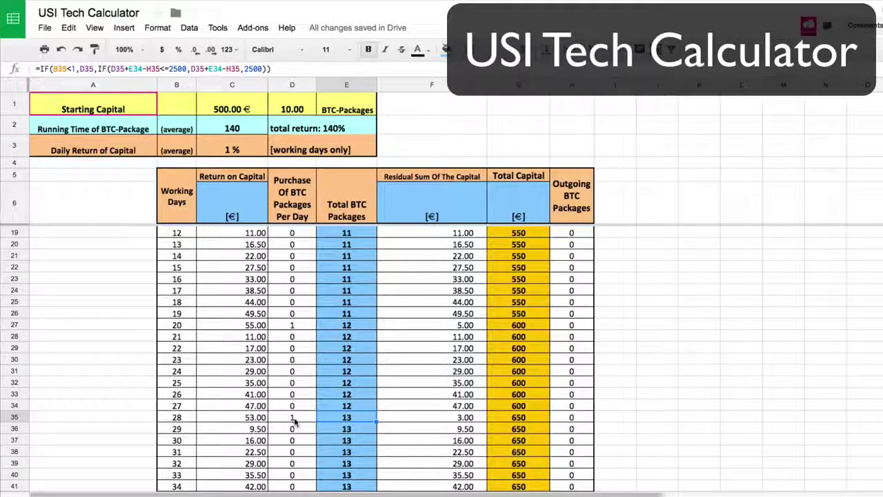
scroll(293, 421, down, 2)
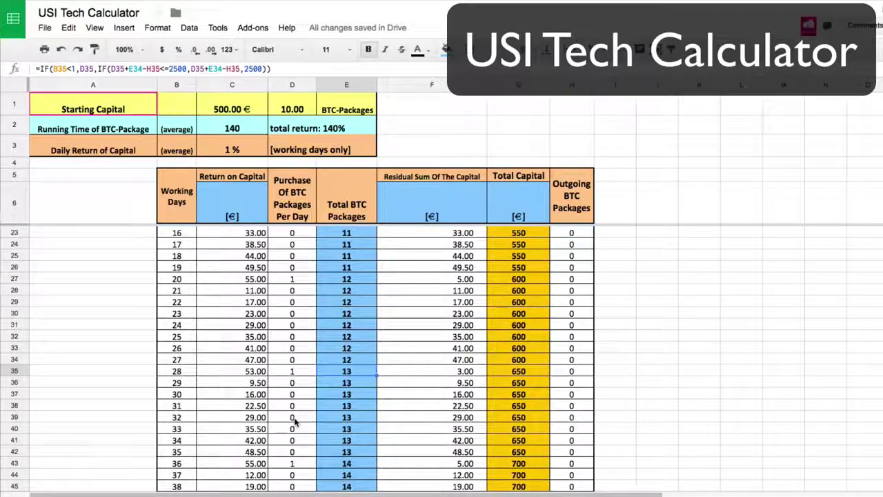
click(298, 463)
scroll(298, 464, down, 6)
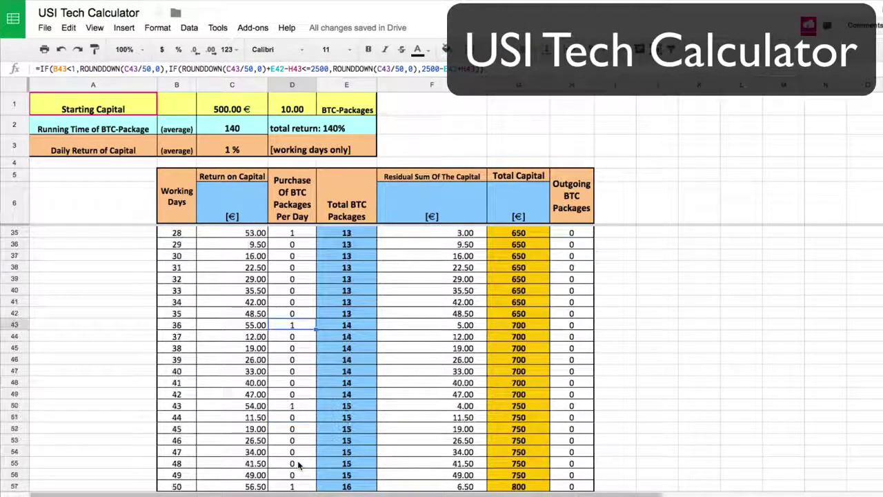
click(306, 405)
Step: Check the purchase formulas for days 50, 56 and 62, continuing down to row 148
scroll(306, 405, down, 3)
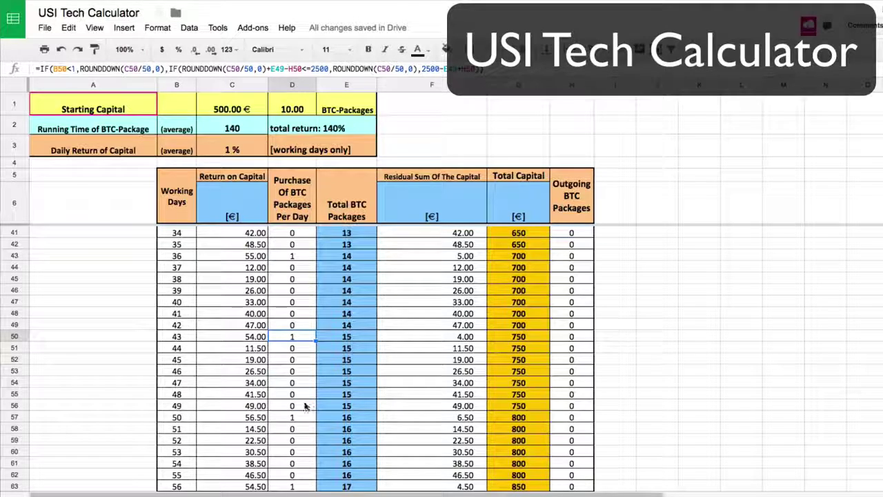
click(305, 417)
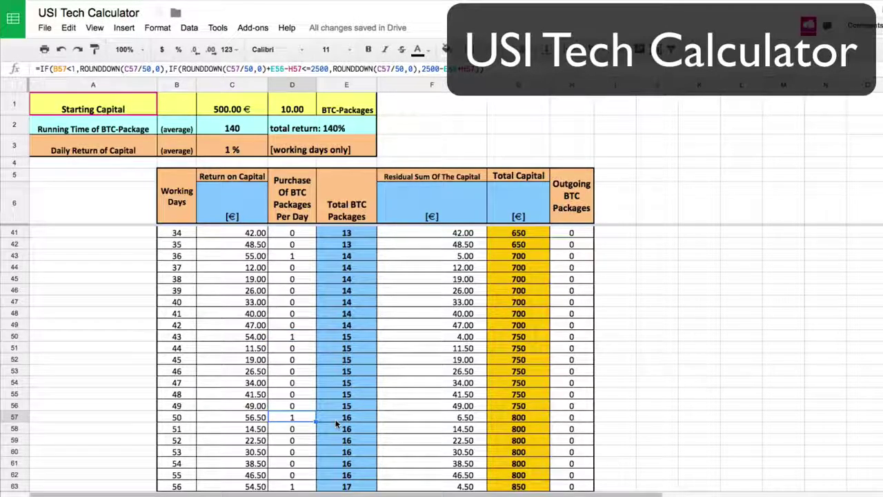
scroll(336, 424, down, 3)
click(306, 419)
scroll(306, 419, down, 4)
click(307, 396)
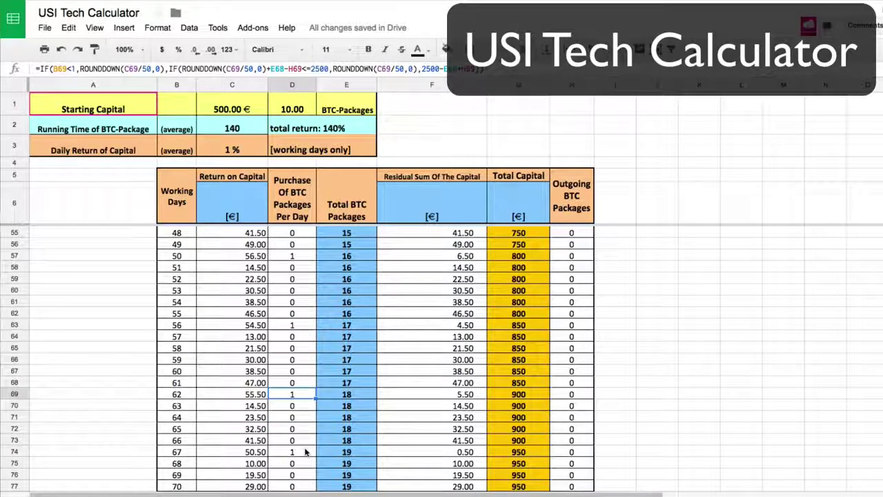
scroll(306, 452, down, 5)
scroll(306, 452, down, 8)
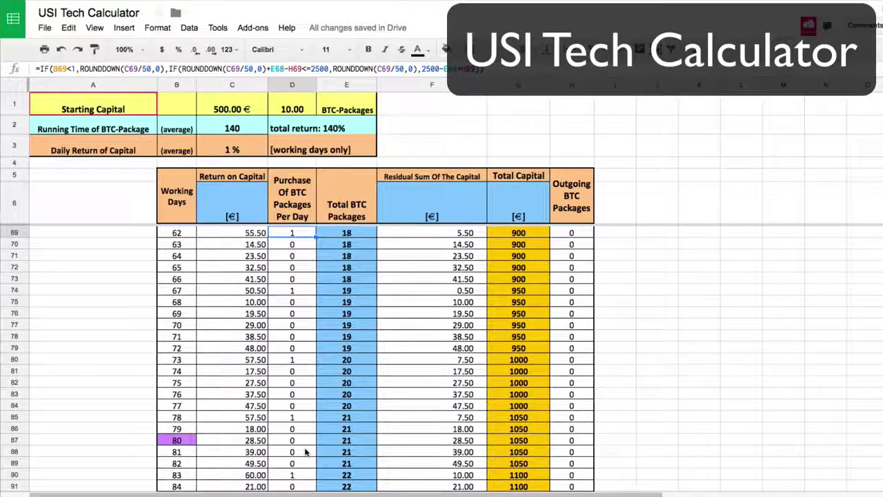
scroll(306, 452, down, 11)
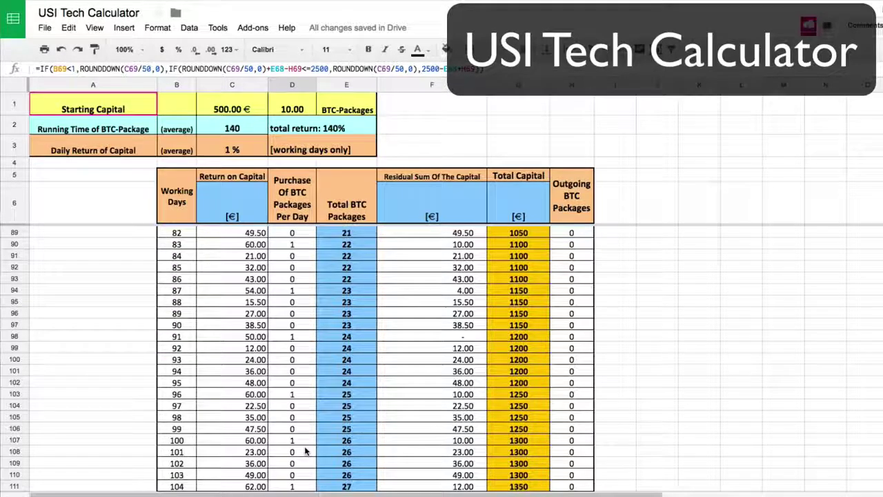
scroll(306, 452, down, 12)
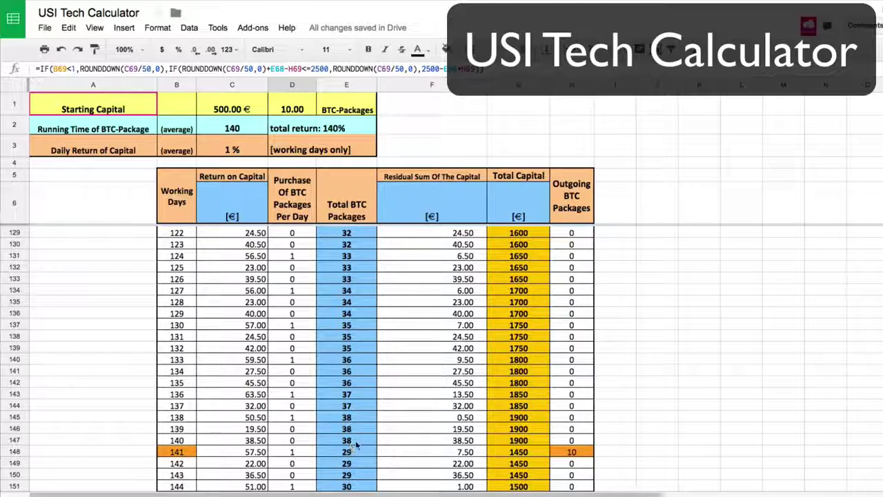
click(572, 452)
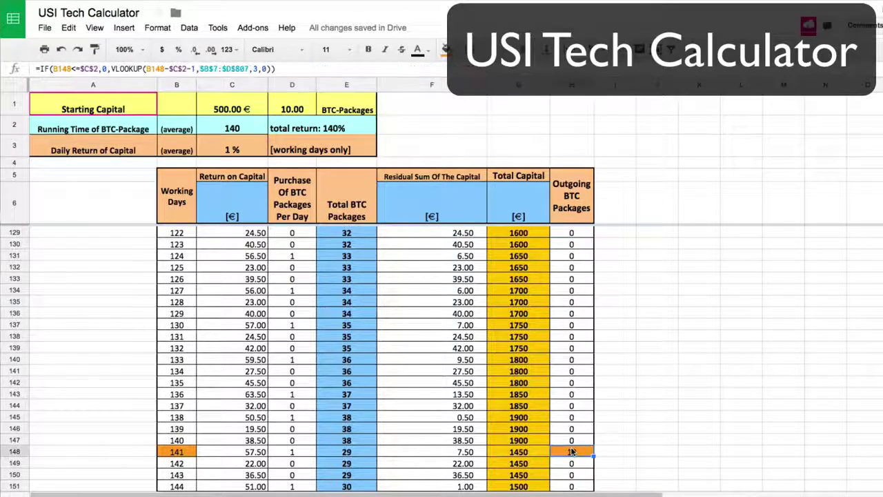
scroll(641, 419, down, 2)
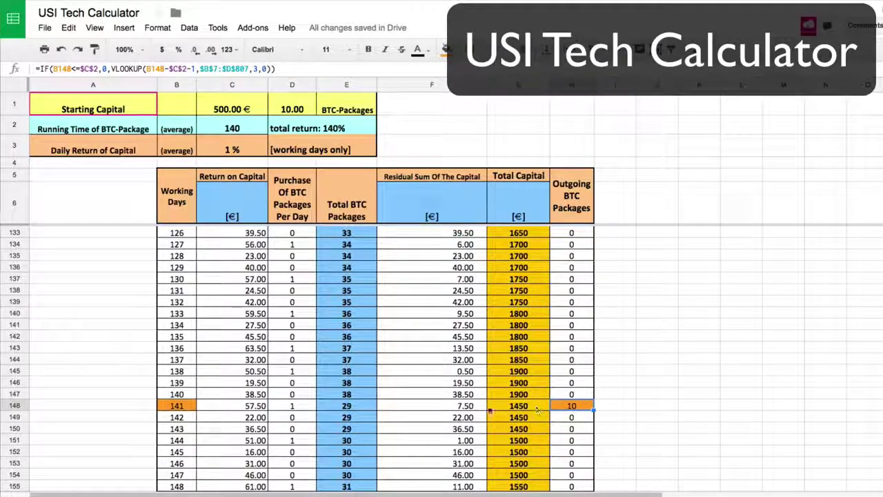
click(523, 407)
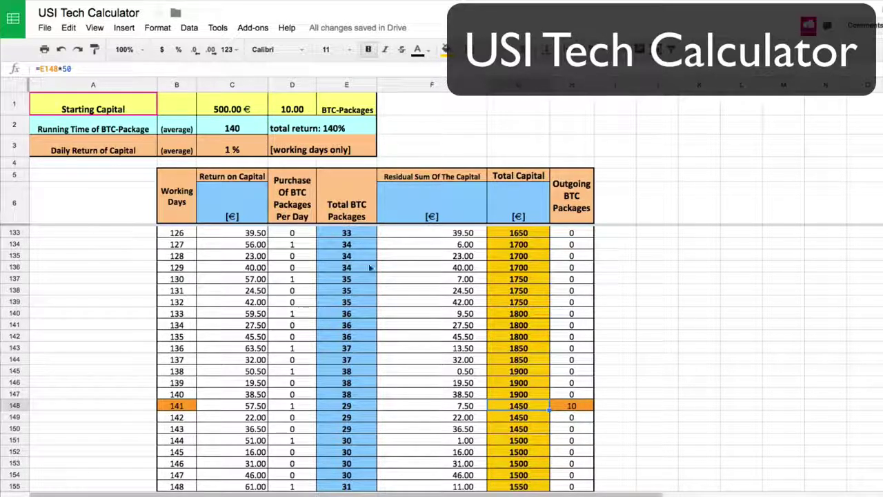
scroll(371, 290, up, 20)
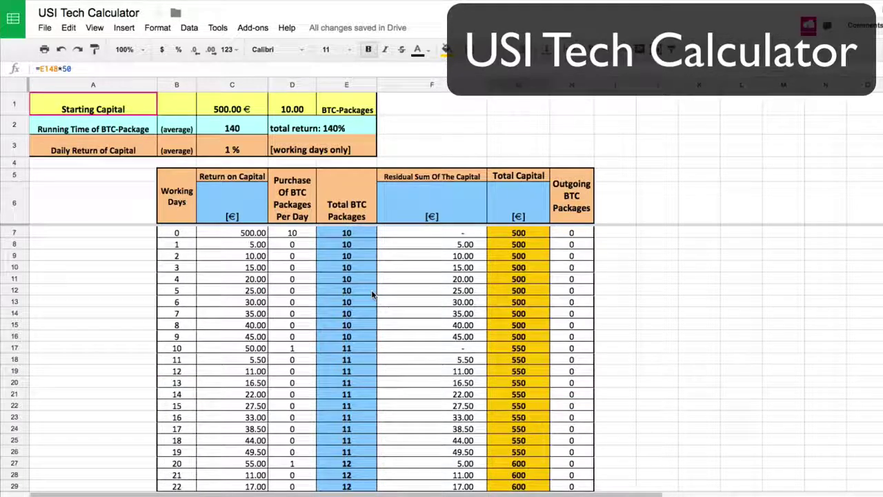
click(238, 109)
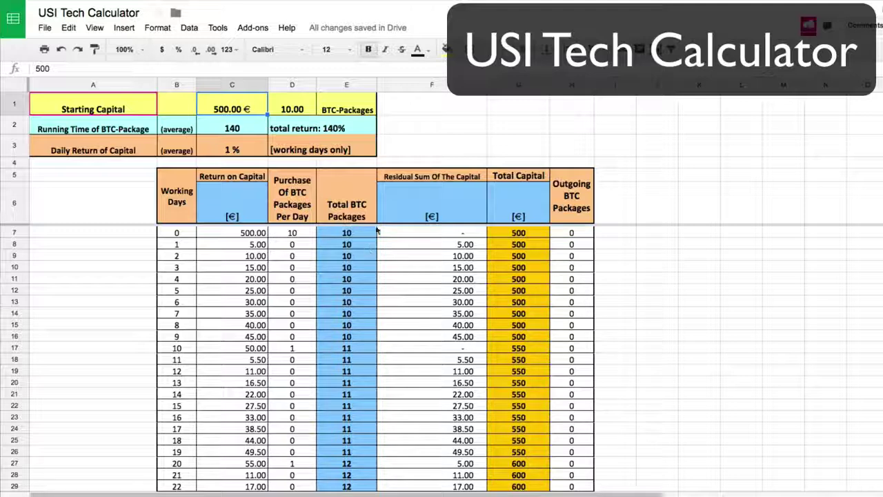
Step: Set the starting capital to 5000 and inspect the day-0 and day-1 Total BTC Packages formulas
text(5000)
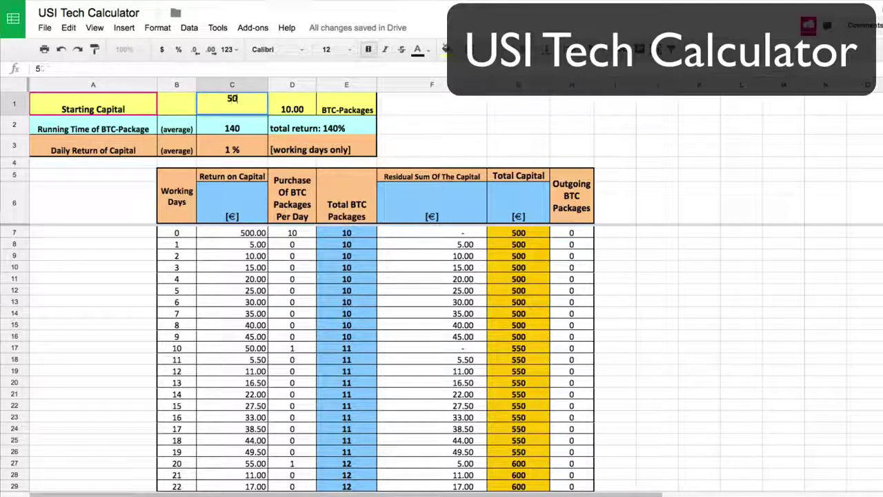
key(Return)
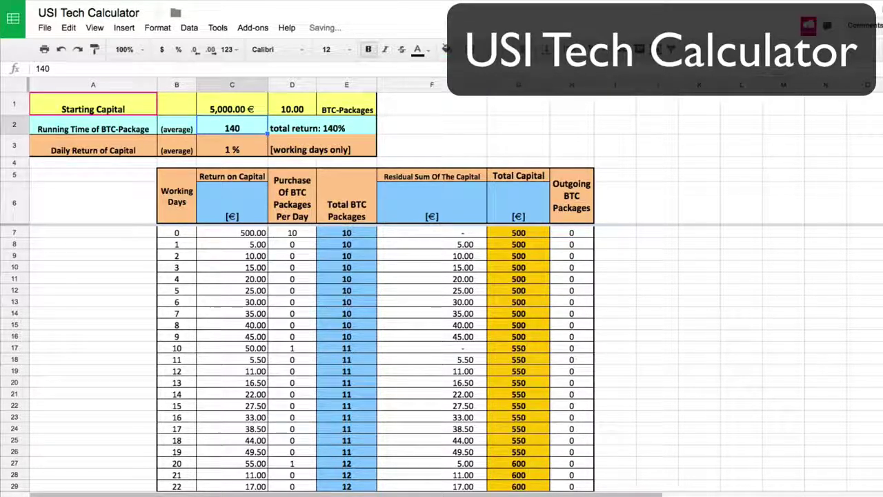
click(357, 235)
click(358, 245)
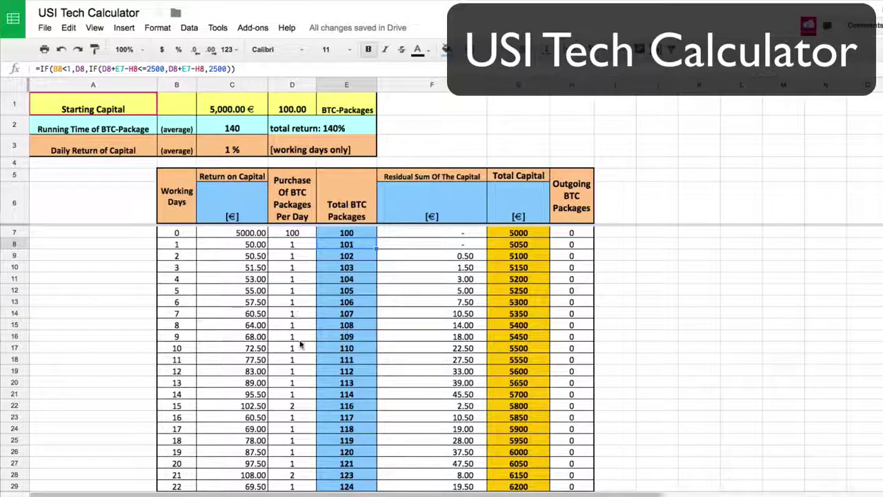
Step: Review the purchase formulas for days 15, 21 and D32 while moving down toward day 141
click(298, 407)
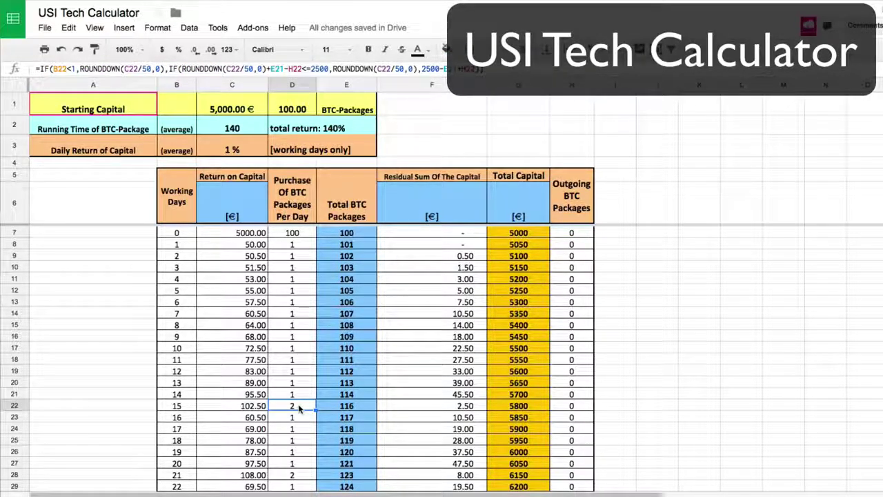
scroll(298, 408, down, 2)
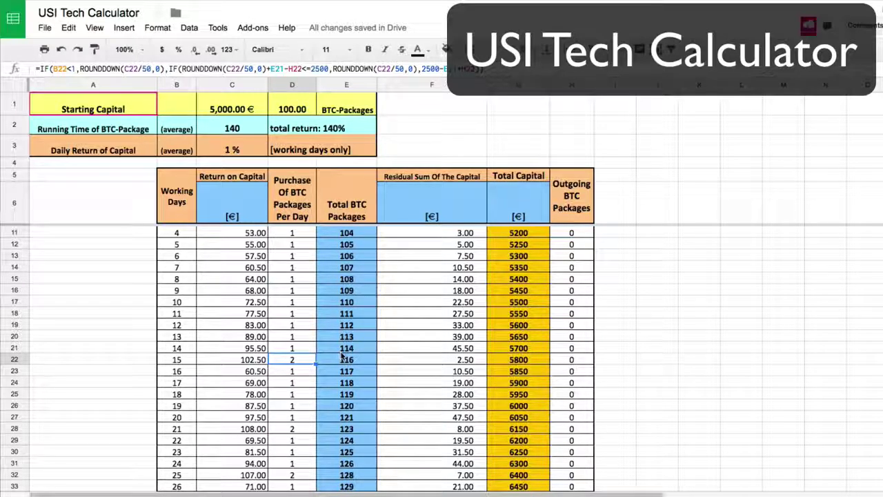
click(308, 430)
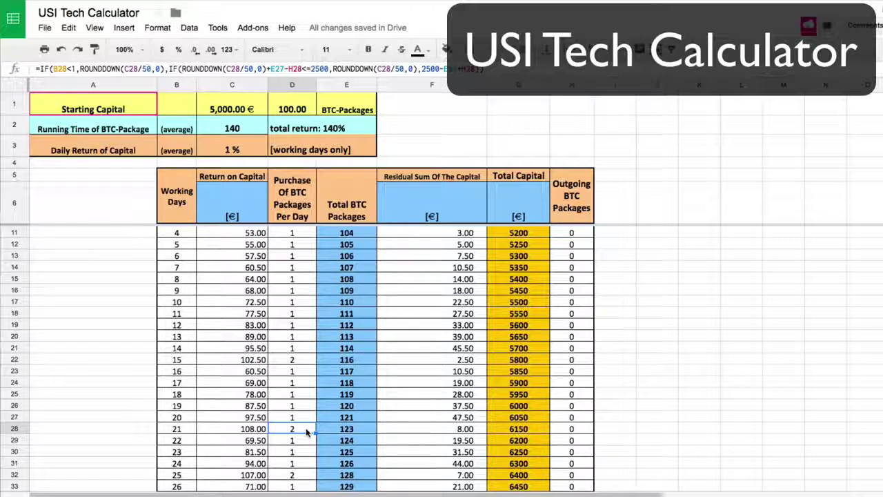
scroll(307, 435, down, 2)
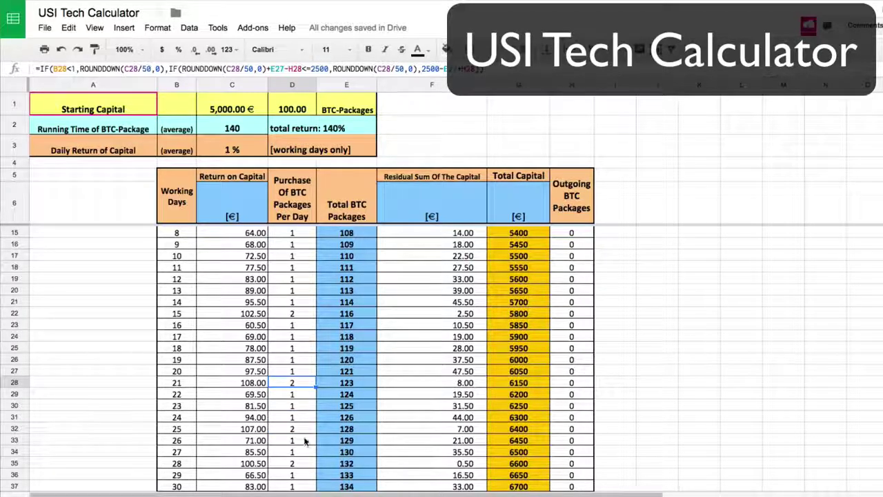
click(306, 429)
scroll(305, 429, down, 3)
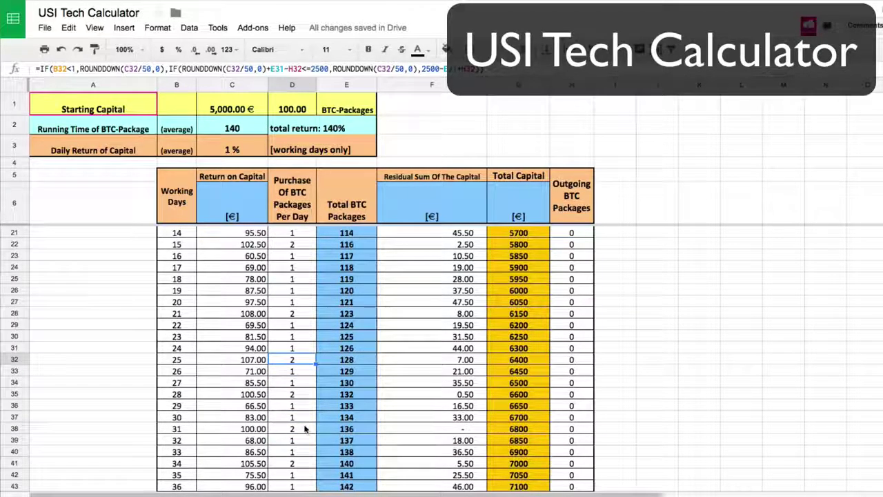
scroll(305, 428, down, 4)
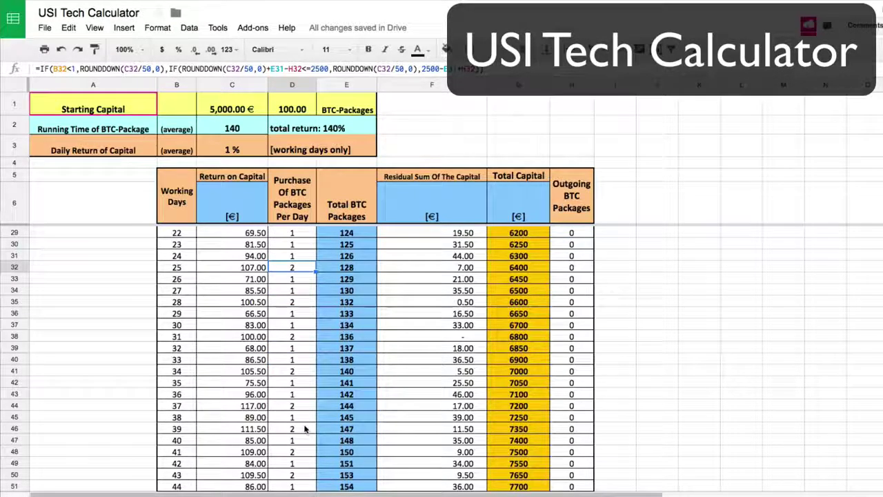
scroll(305, 429, down, 16)
scroll(305, 429, down, 20)
scroll(305, 429, down, 11)
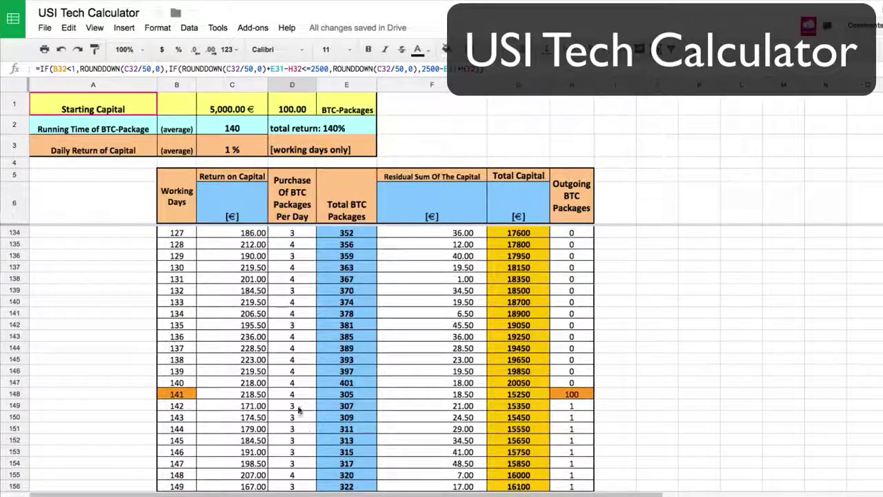
Step: Read the H148 outgoing packages, G148 Total Capital and E148 Total BTC Packages formulas
click(572, 395)
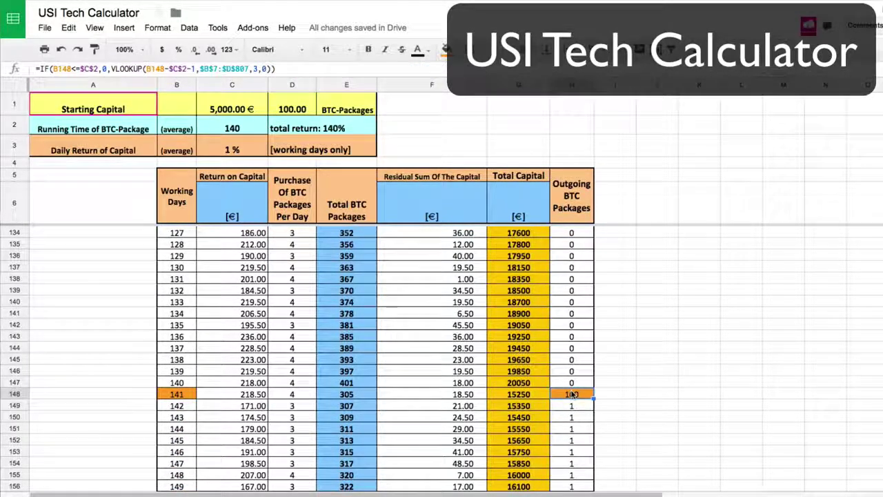
click(519, 394)
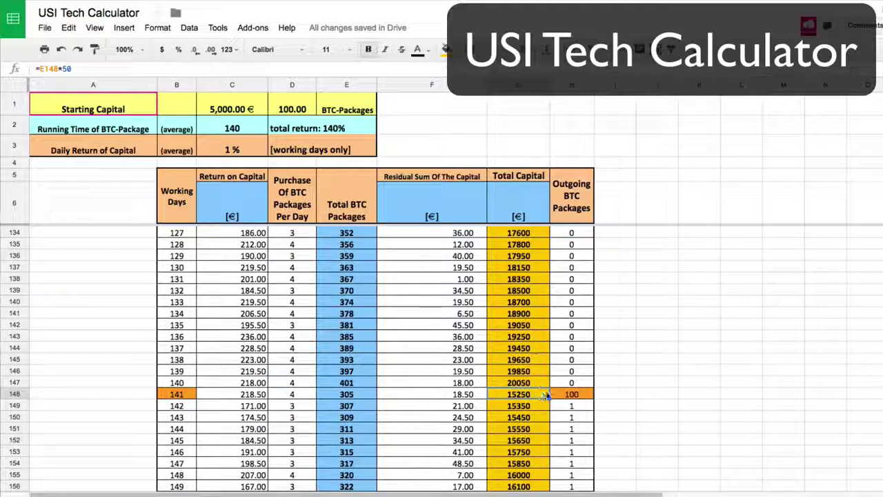
click(357, 393)
scroll(380, 433, down, 2)
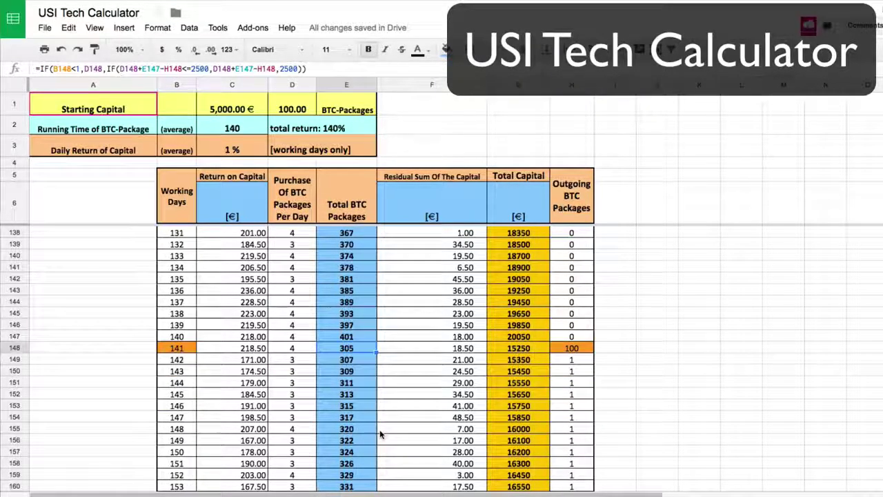
scroll(381, 433, down, 2)
scroll(379, 433, down, 11)
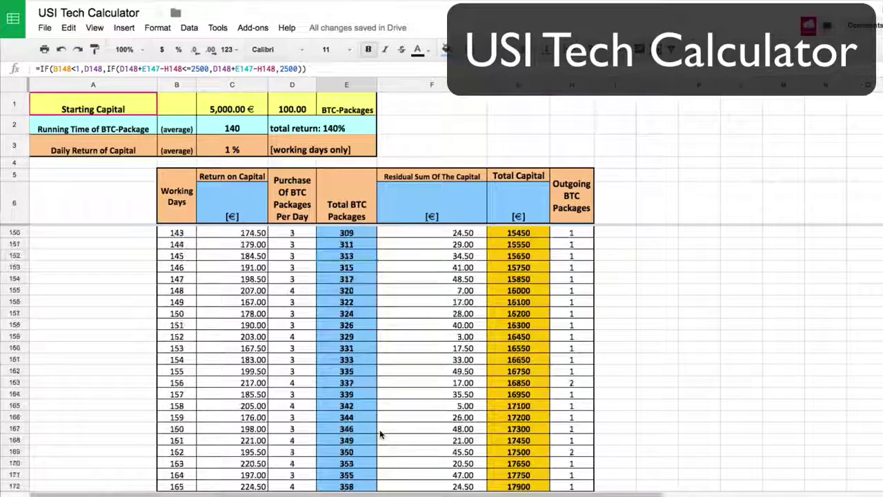
scroll(379, 433, down, 5)
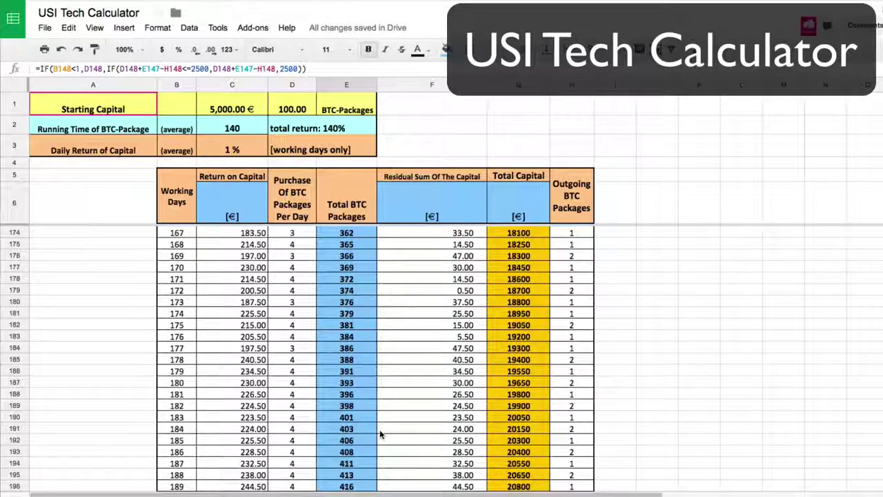
Step: Compare the E147 and E148 Total BTC Packages formulas and inspect the D148 purchase formula
scroll(394, 302, up, 16)
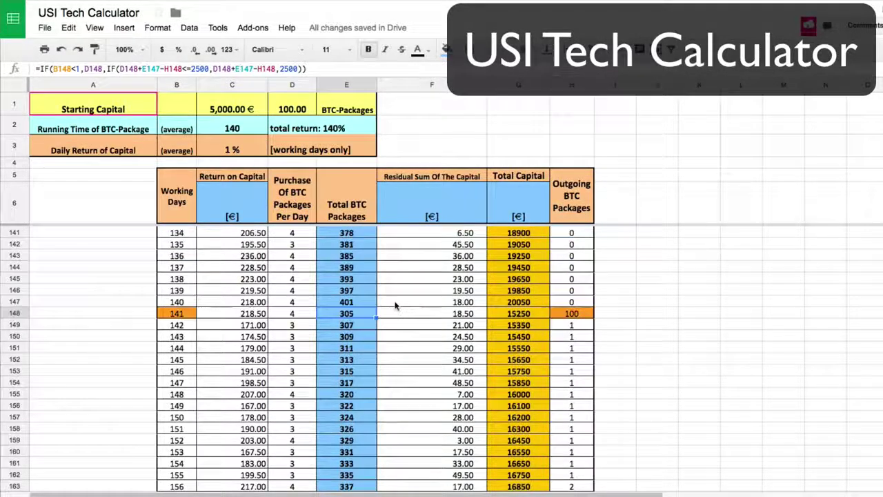
click(361, 302)
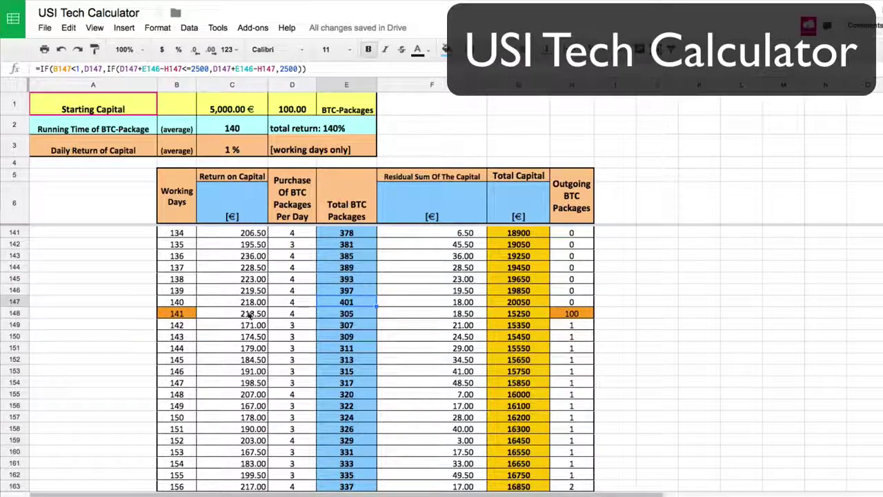
click(298, 316)
click(360, 317)
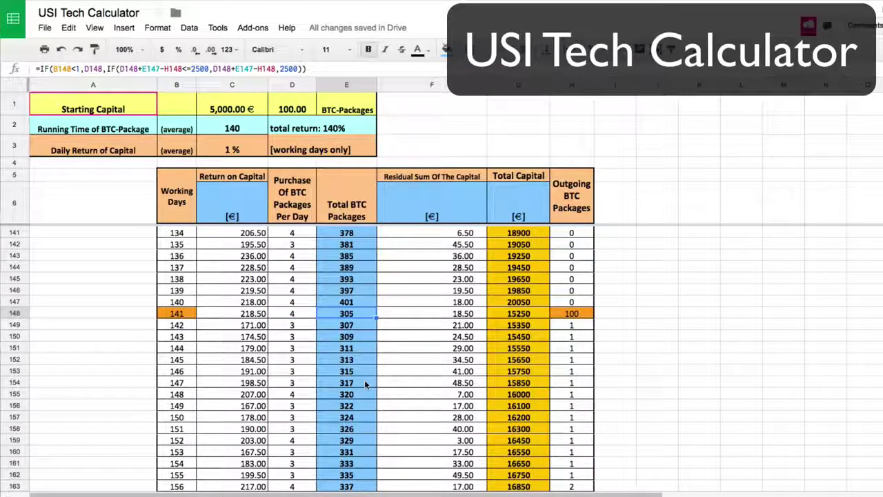
Step: Return to the top of the calculator and select the starting capital cell C1
scroll(365, 384, up, 1)
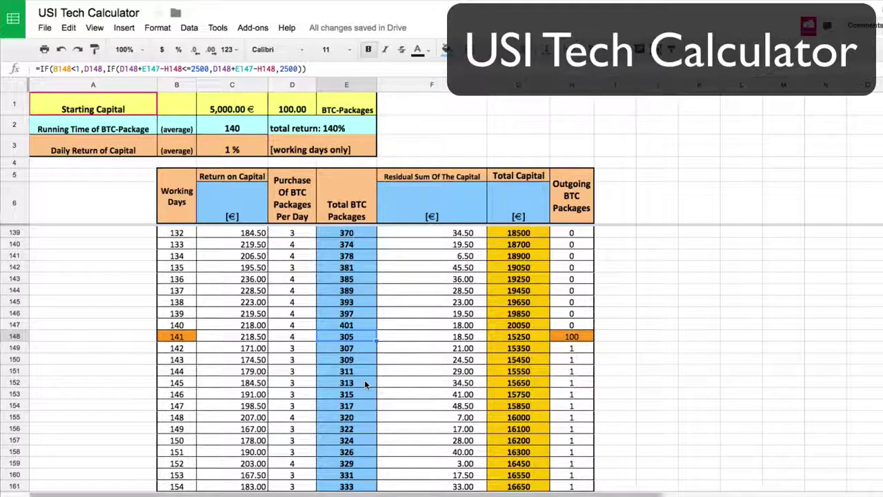
scroll(365, 385, up, 5)
scroll(365, 384, up, 3)
scroll(366, 384, up, 5)
scroll(365, 385, up, 20)
scroll(365, 385, up, 7)
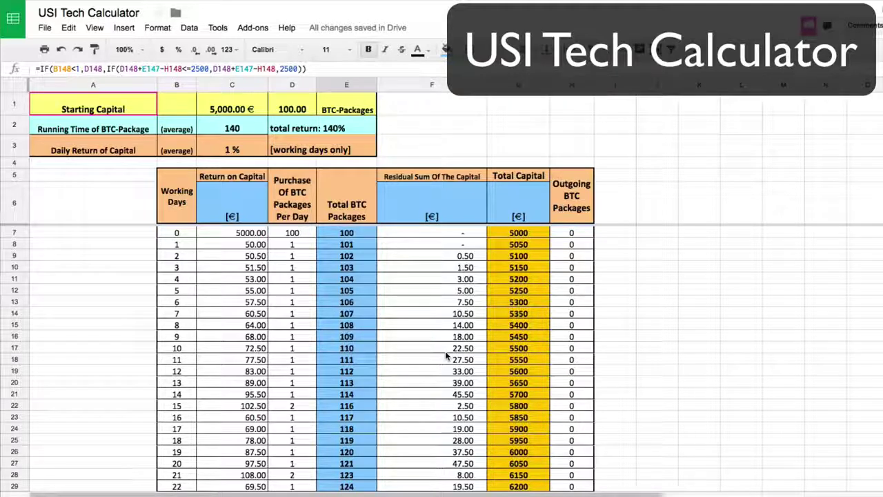
scroll(446, 356, down, 2)
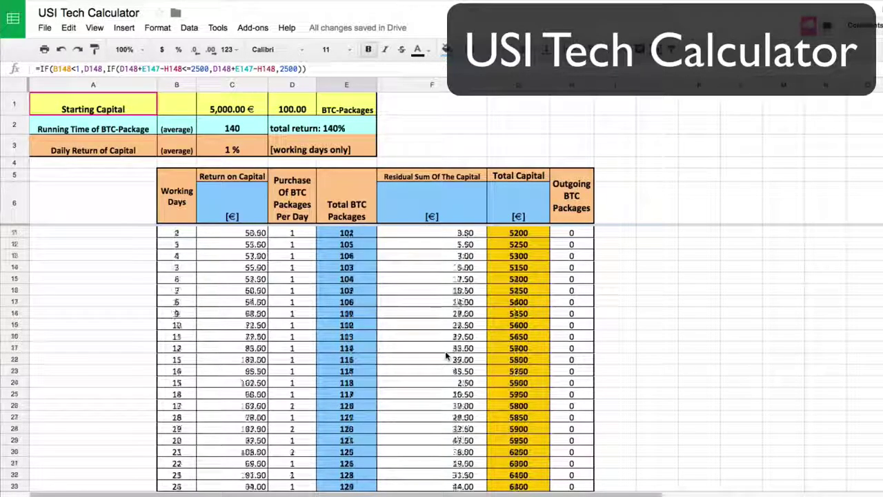
scroll(442, 352, up, 2)
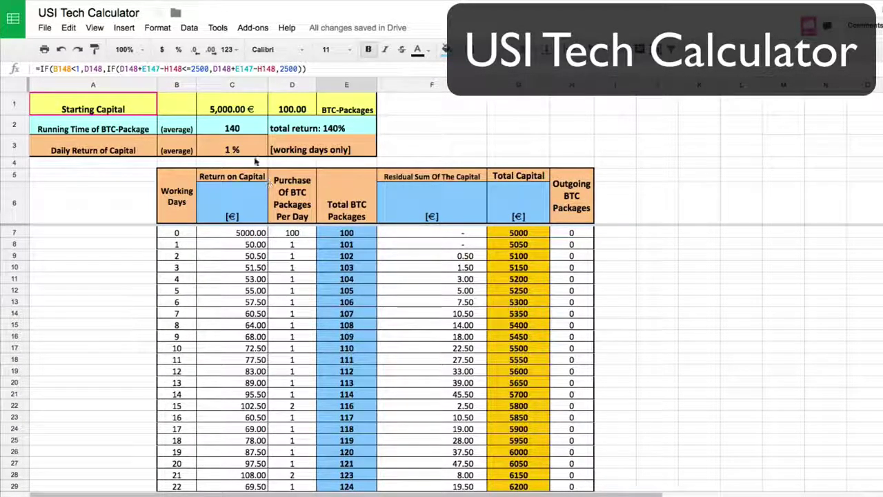
click(233, 112)
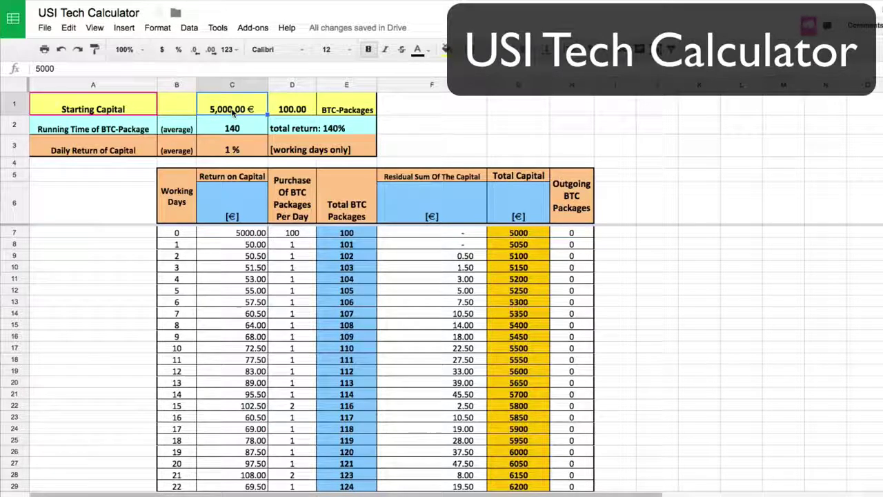
Step: Enter 25000 as the starting capital, check the E7 and D8 formulas, then start typing 5*5-
text(25000)
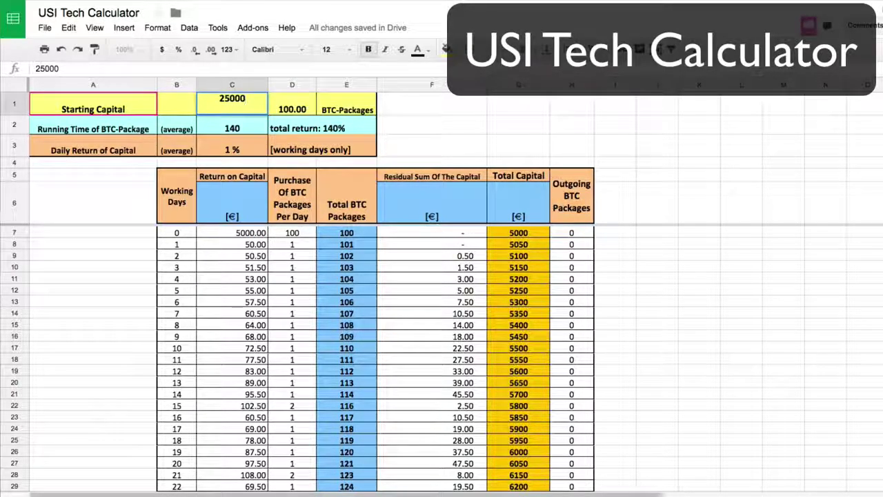
key(Return)
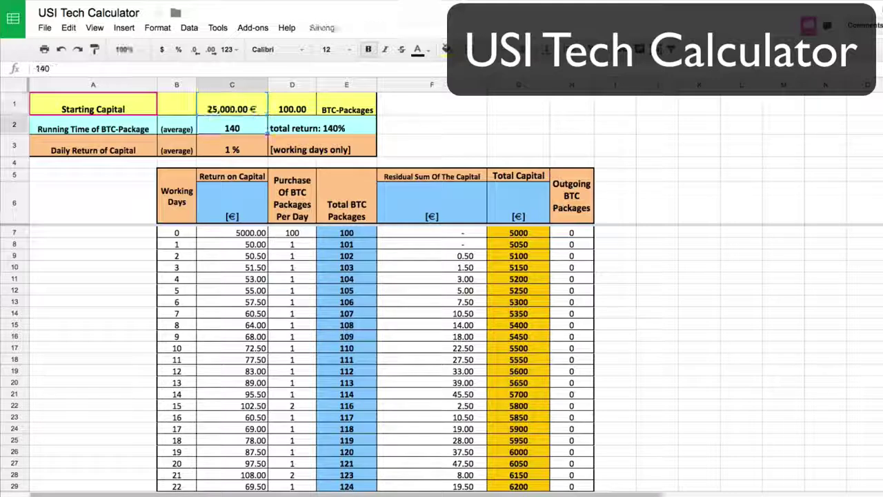
click(357, 234)
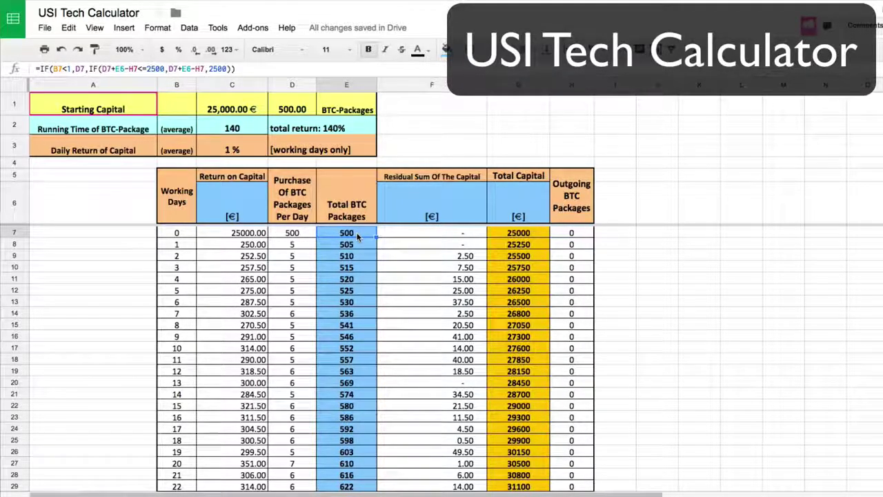
click(302, 245)
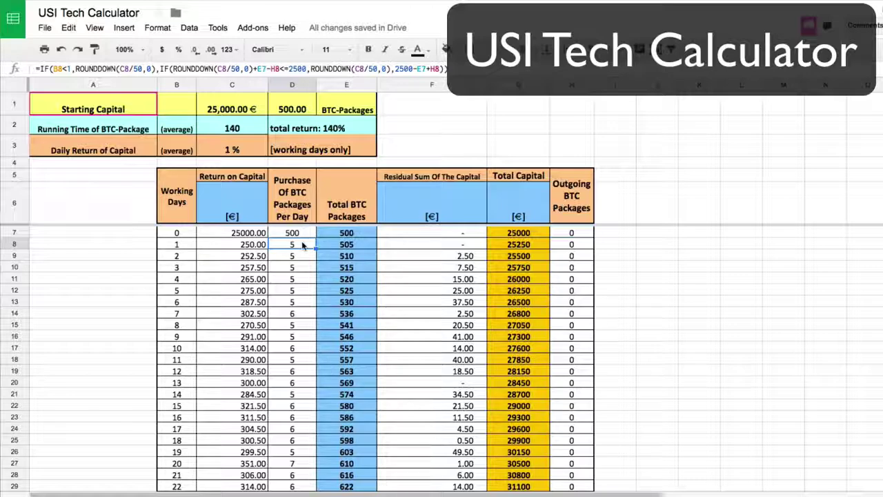
text(5*)
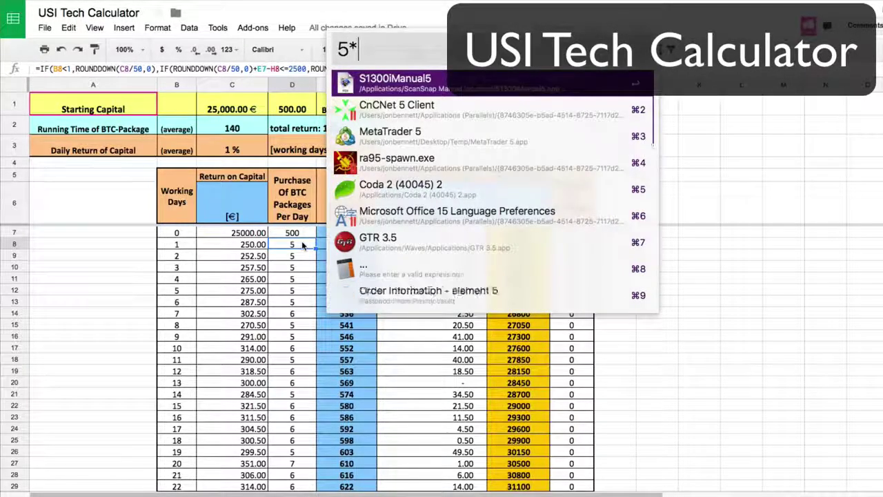
text(5-)
key(BackSpace)
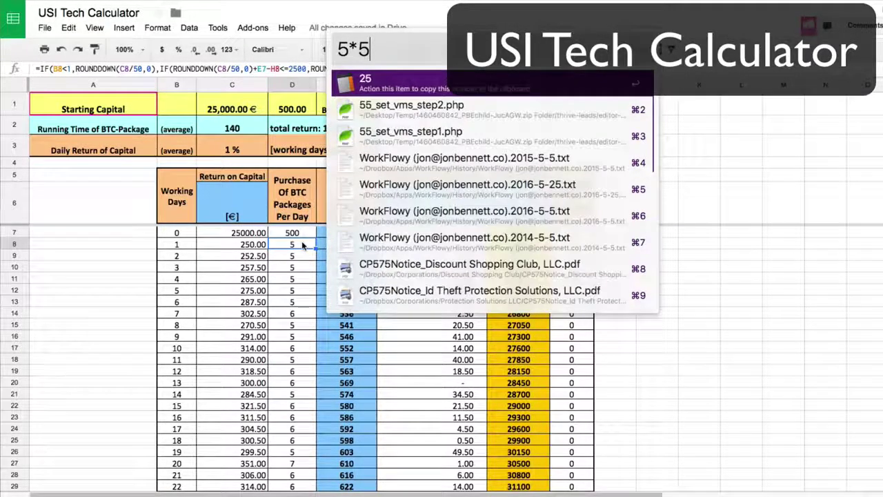
text(0)
click(614, 340)
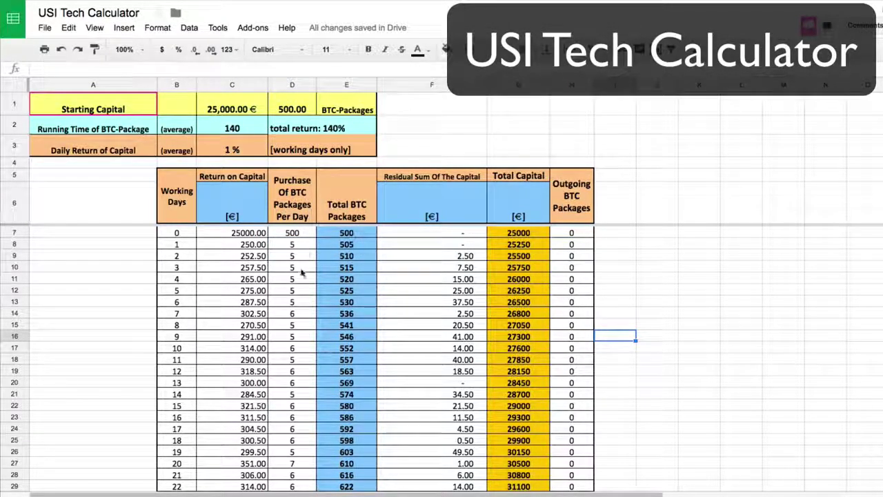
click(294, 315)
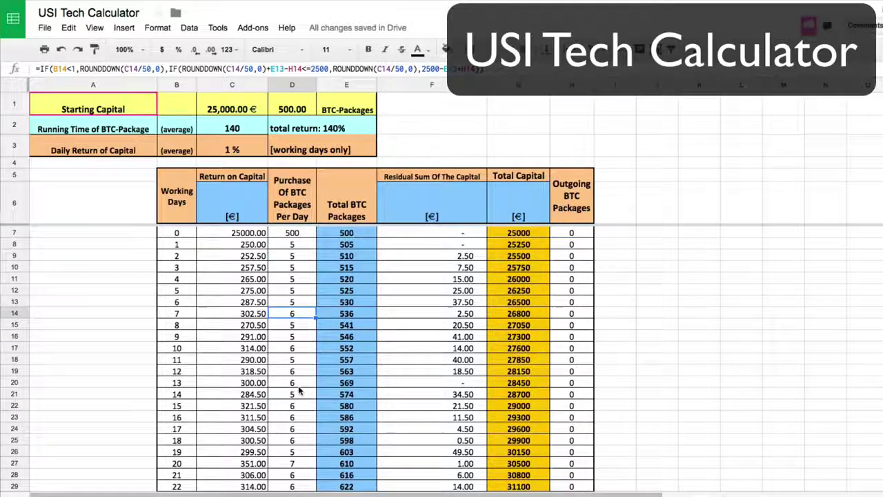
click(301, 348)
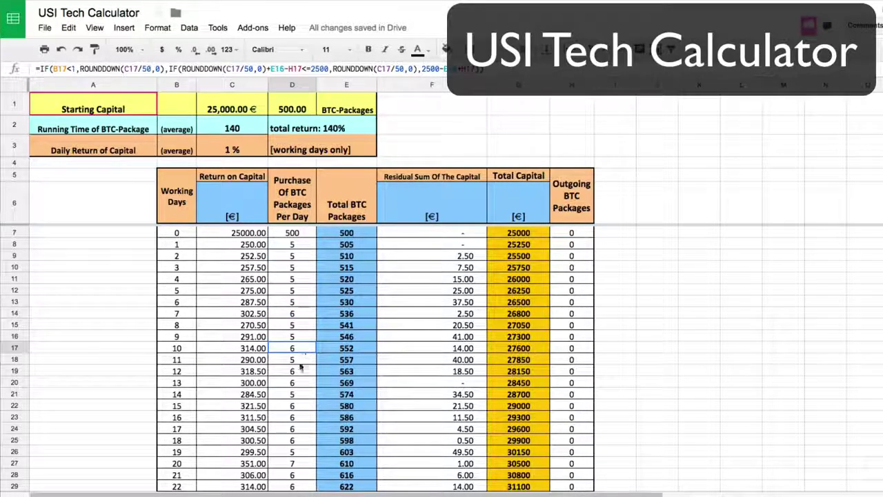
click(299, 372)
click(302, 406)
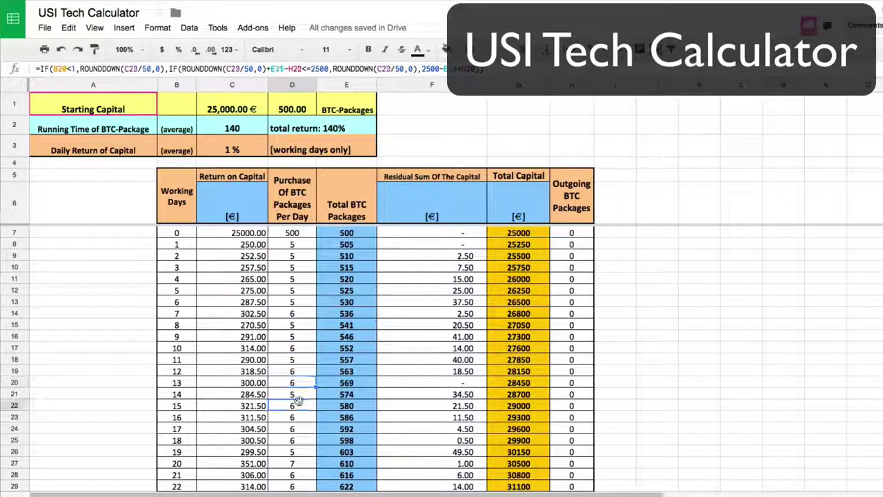
scroll(304, 432, down, 1)
click(304, 440)
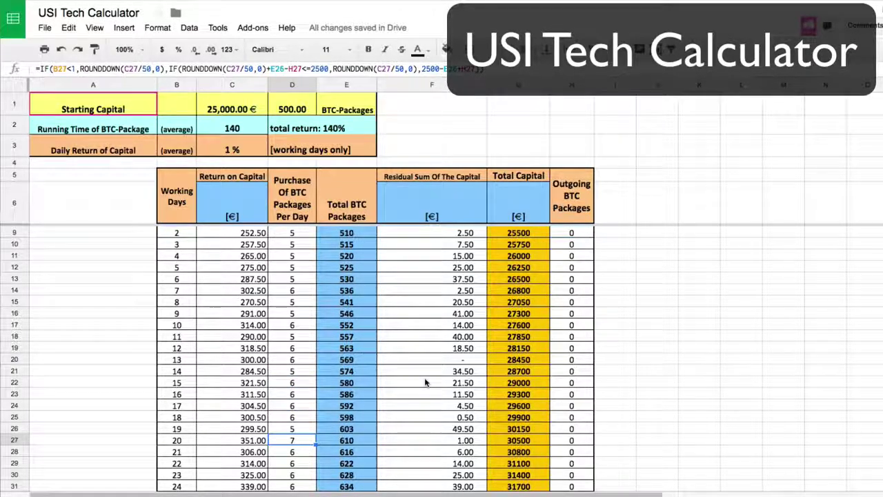
scroll(426, 383, down, 6)
scroll(426, 382, down, 2)
click(305, 397)
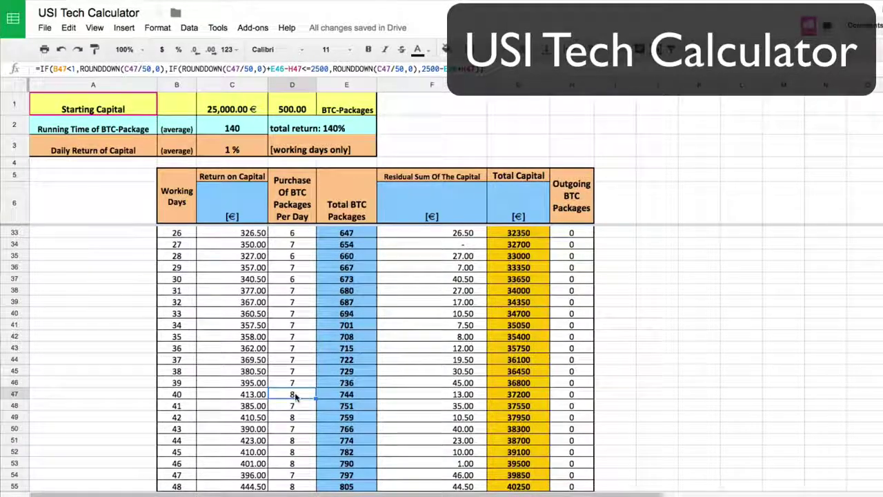
scroll(443, 386, down, 4)
scroll(444, 386, down, 2)
scroll(314, 447, down, 18)
scroll(315, 447, down, 1)
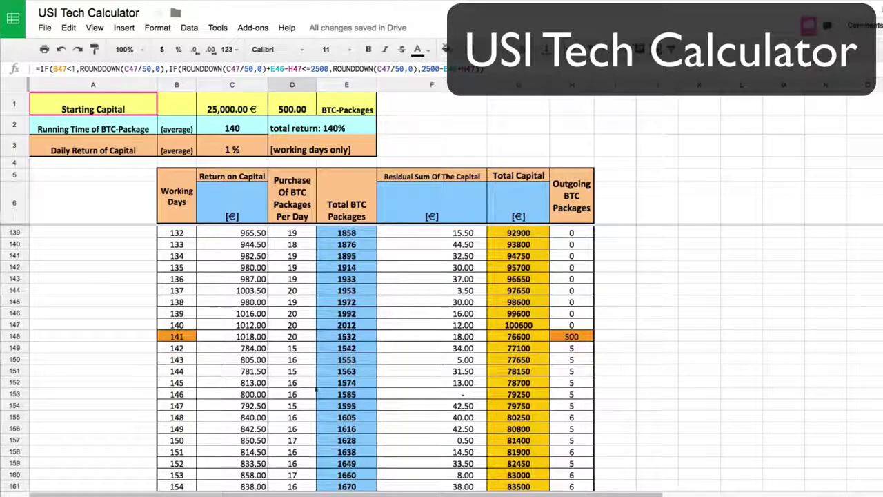
click(292, 327)
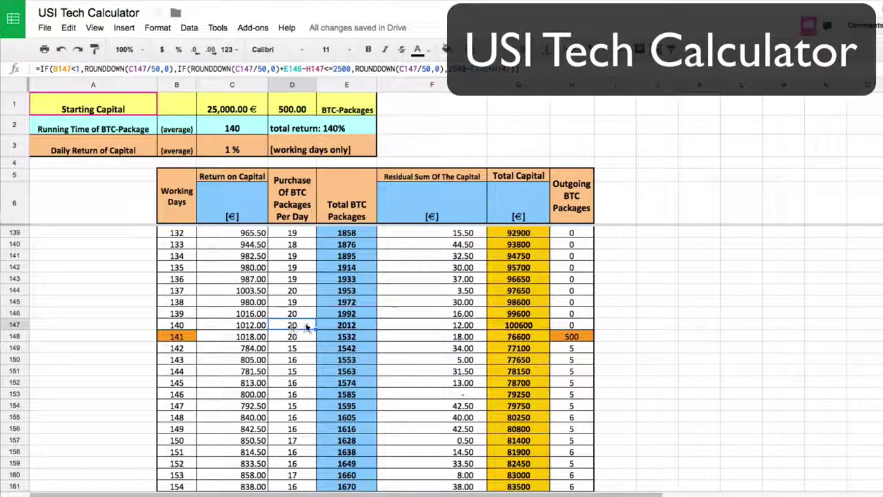
click(525, 337)
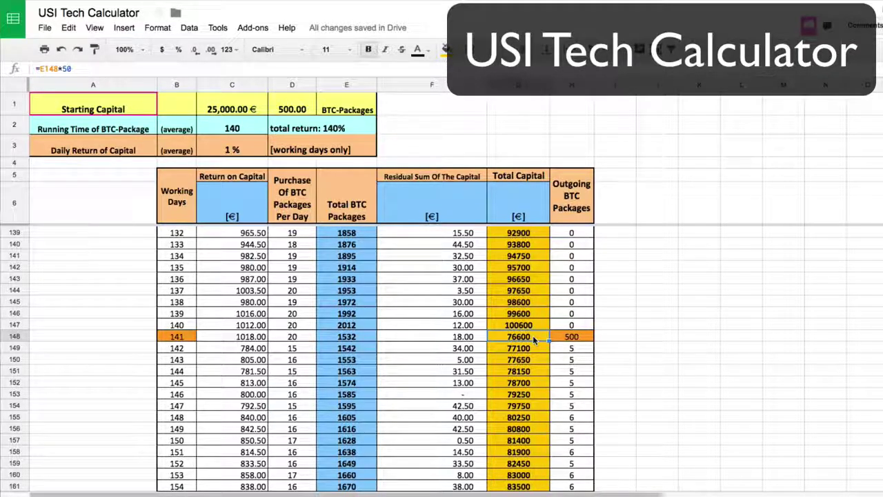
scroll(533, 335, up, 2)
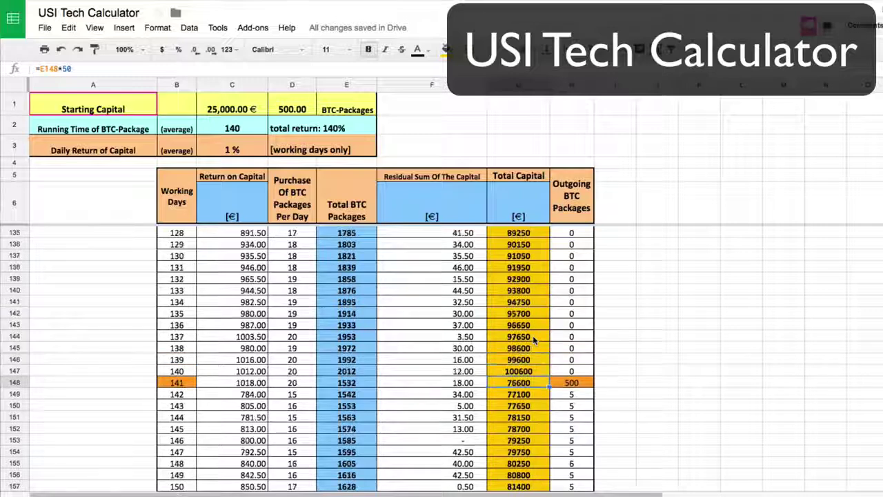
scroll(532, 339, up, 19)
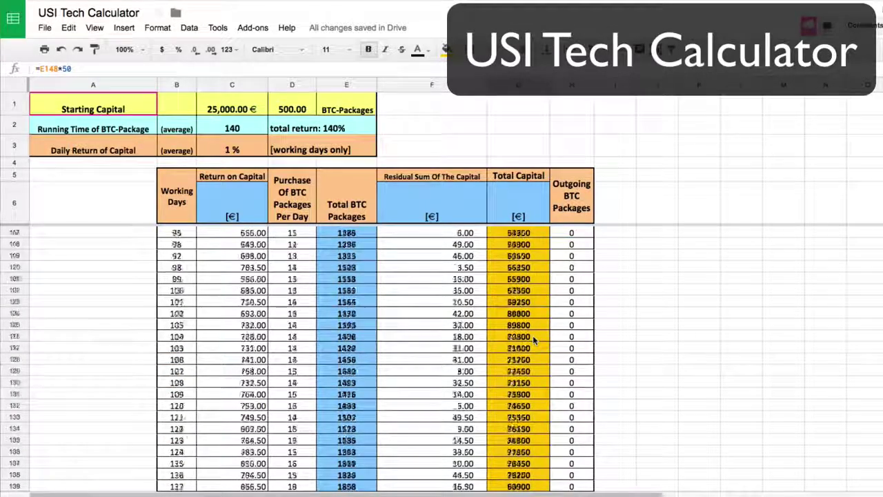
scroll(534, 338, up, 20)
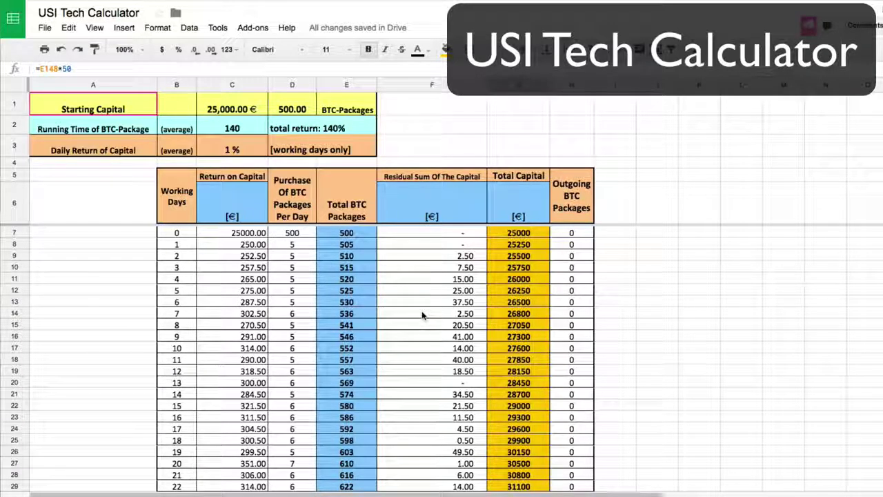
drag(292, 314, 288, 390)
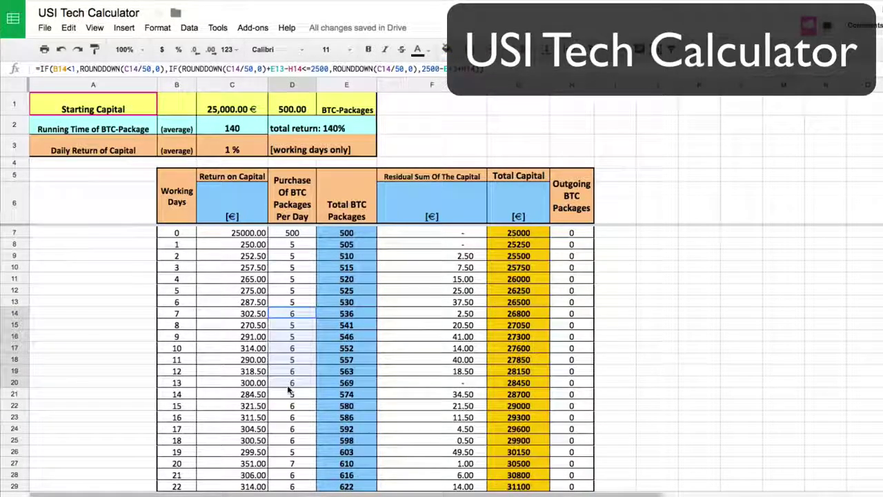
click(414, 347)
drag(306, 303, 302, 359)
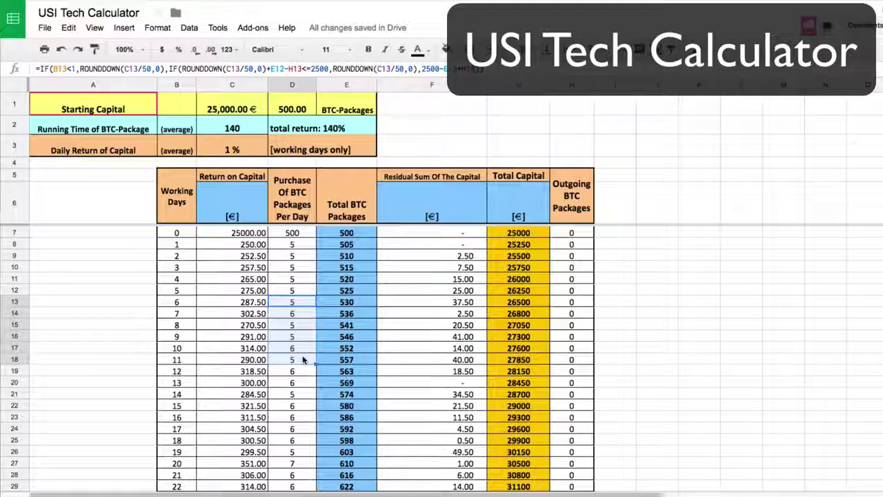
click(294, 291)
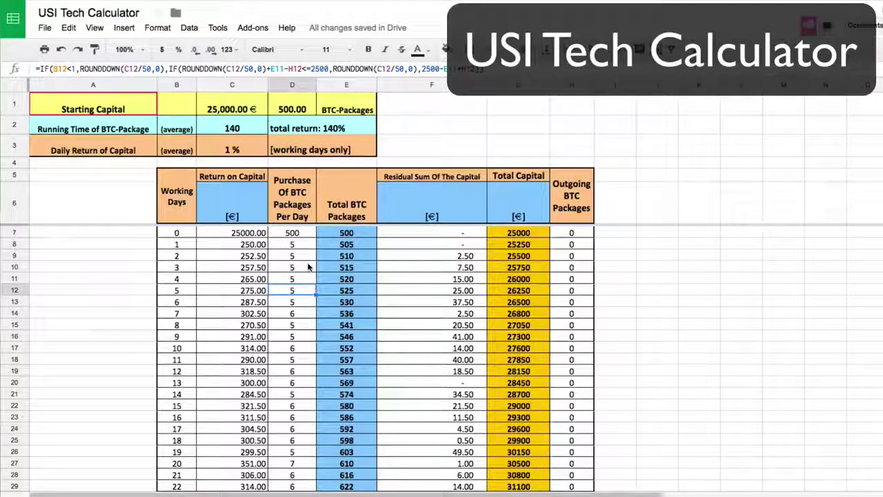
click(255, 111)
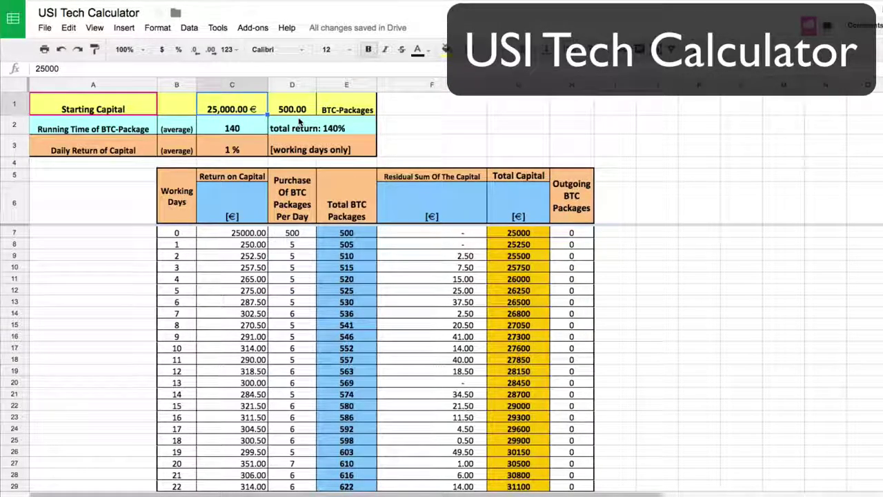
Step: Enter 100 as the starting capital in C1
text(1000)
key(BackSpace)
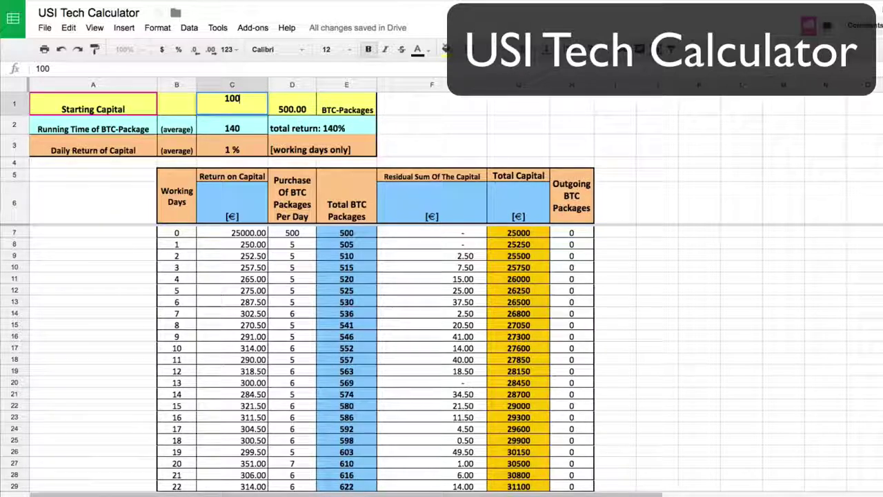
key(Return)
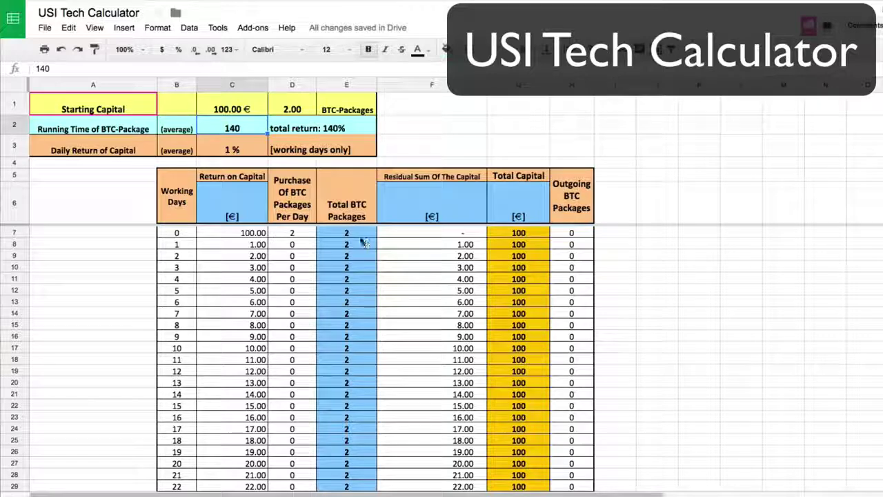
Step: Check the day-141 total capital in G148, then return to the starting capital cell C1
scroll(398, 358, down, 2)
scroll(398, 358, down, 8)
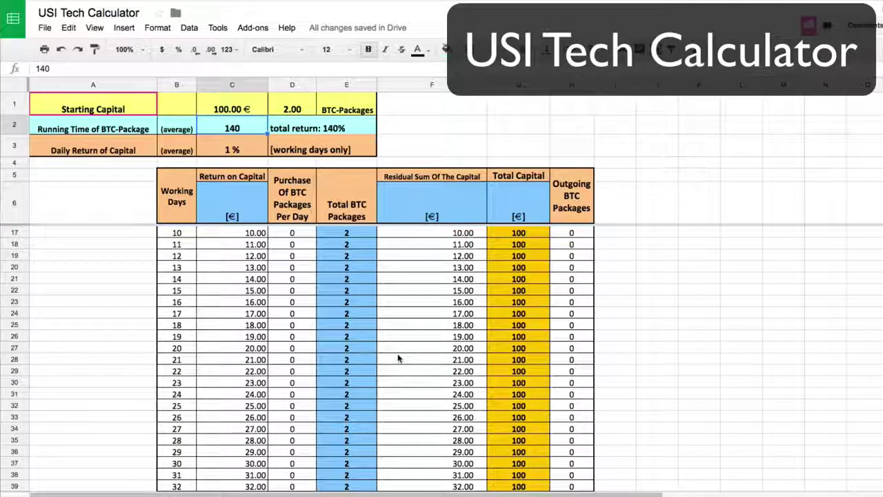
scroll(399, 359, down, 16)
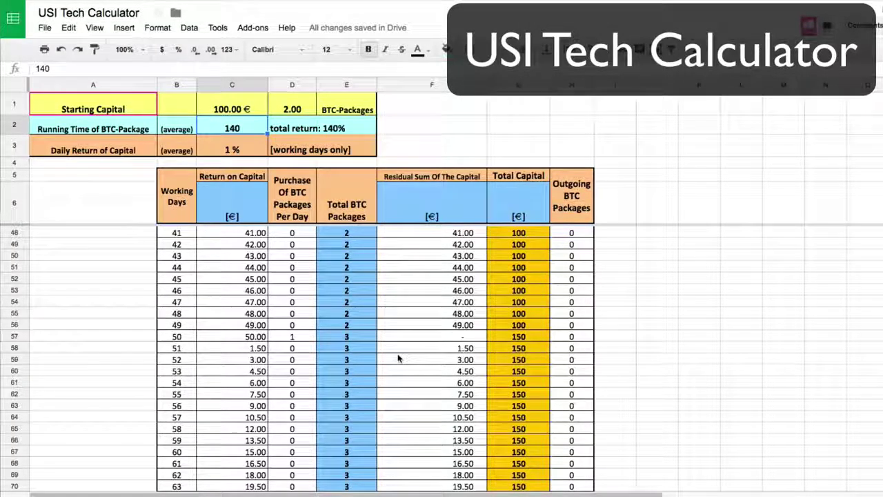
scroll(398, 358, down, 20)
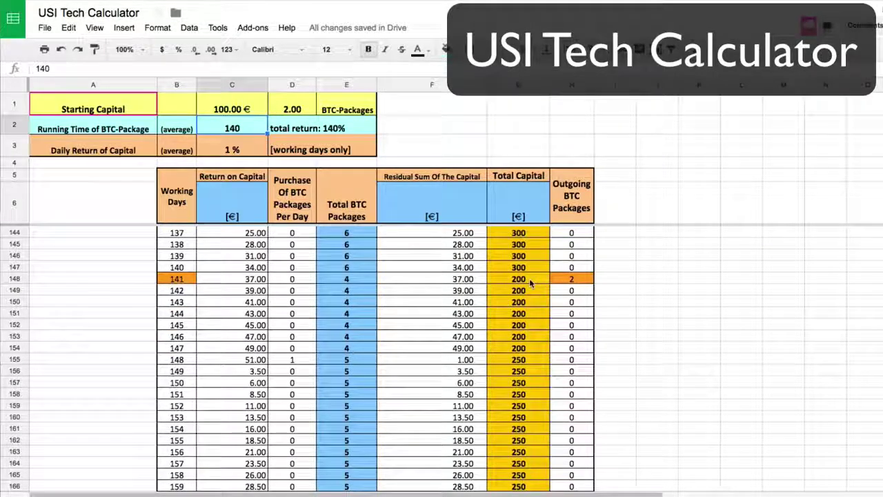
click(529, 279)
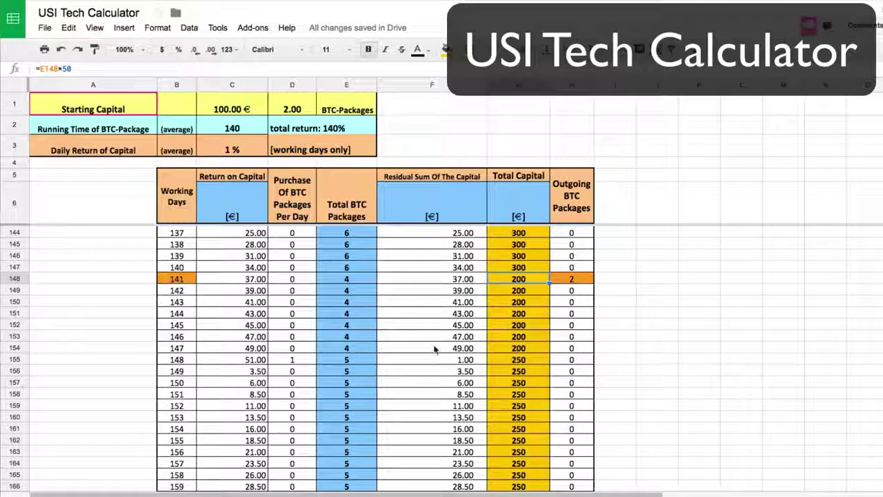
scroll(435, 349, down, 15)
scroll(435, 350, up, 12)
scroll(435, 350, up, 20)
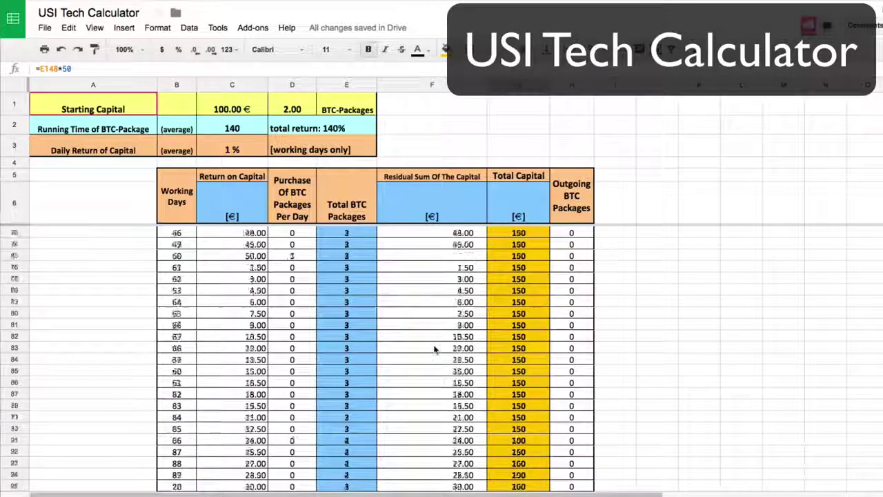
click(242, 111)
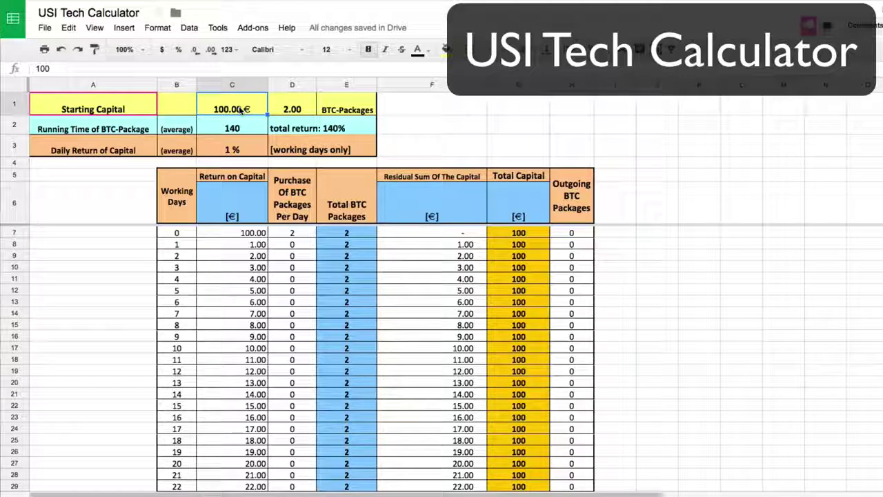
Step: Enter 1000 as the starting capital and inspect the day-0 Total BTC Packages formula
text(1000)
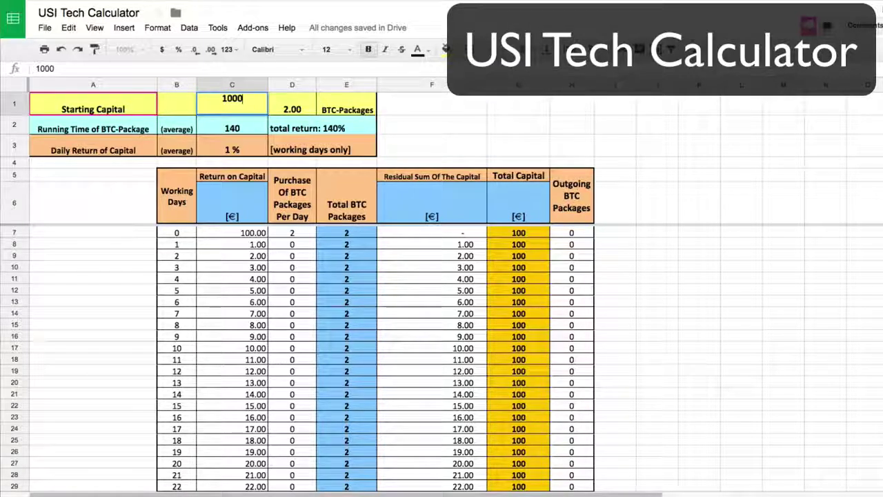
key(Return)
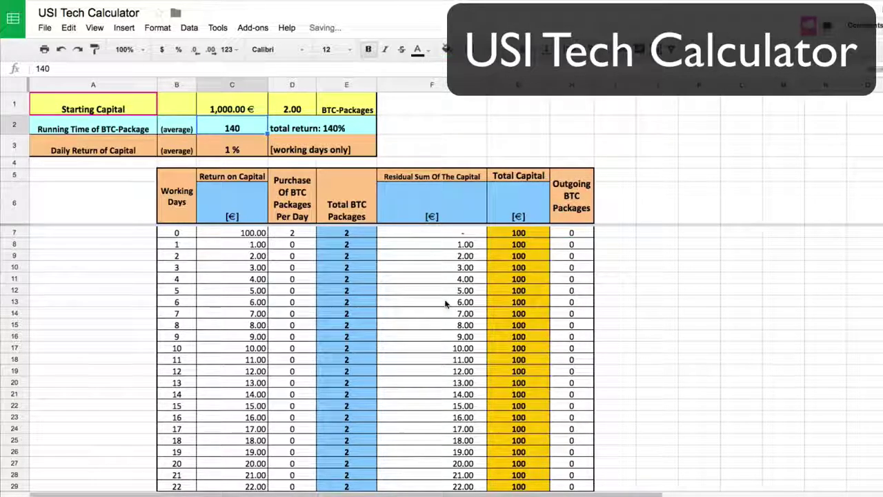
click(352, 234)
Step: Review the day-30 and day-31 purchase formulas and the G148 day-141 total capital
scroll(449, 345, down, 8)
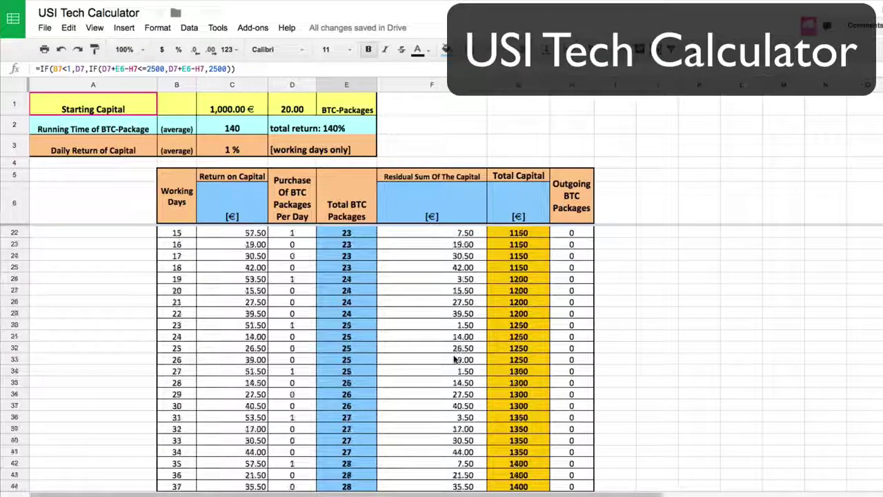
click(297, 304)
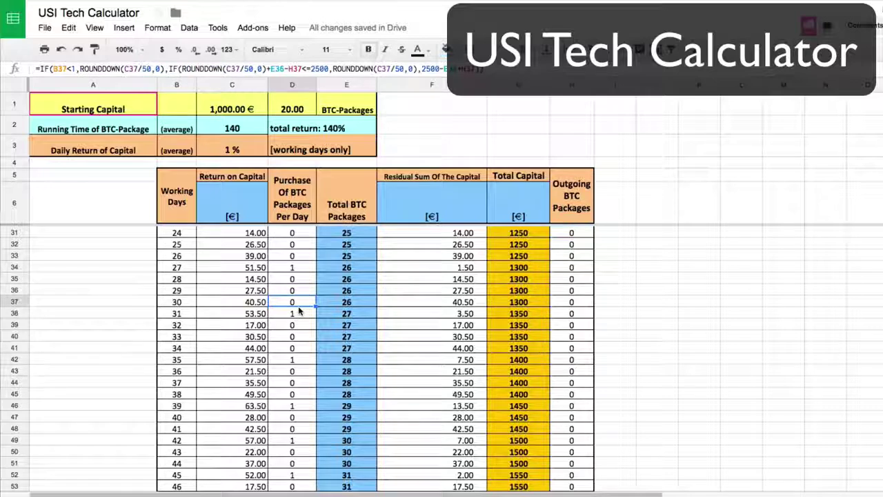
click(297, 313)
scroll(299, 370, down, 15)
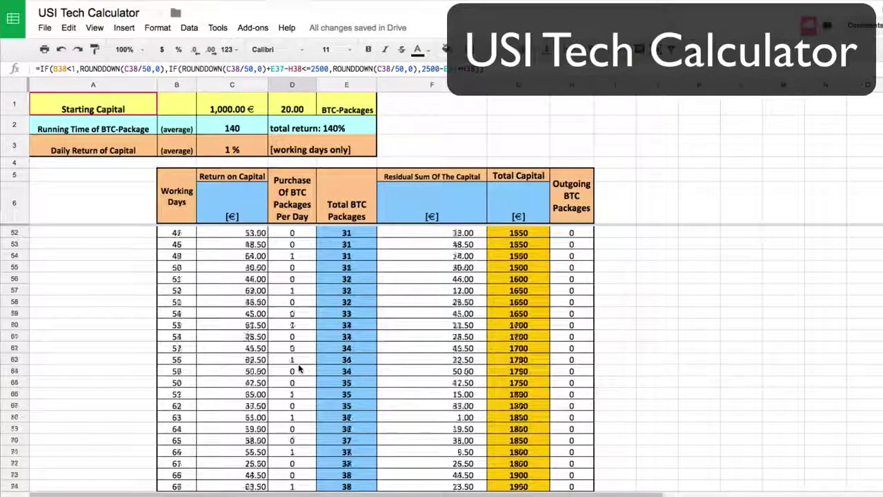
scroll(299, 370, down, 18)
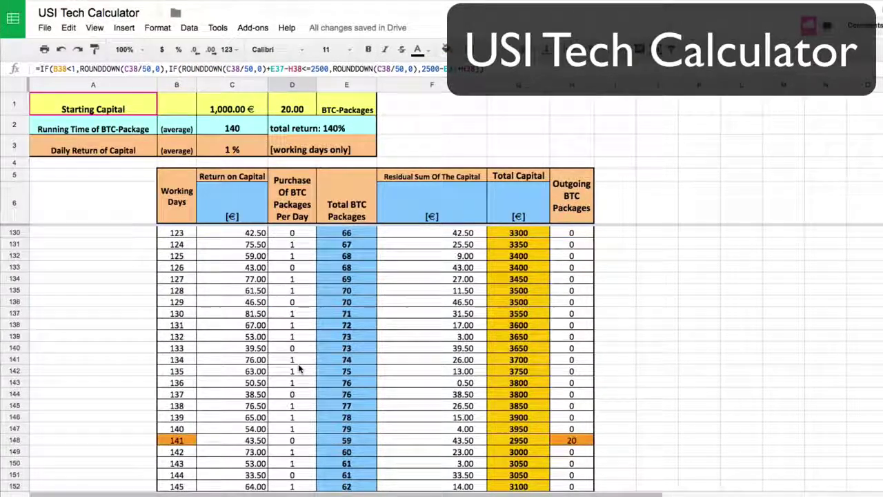
click(506, 444)
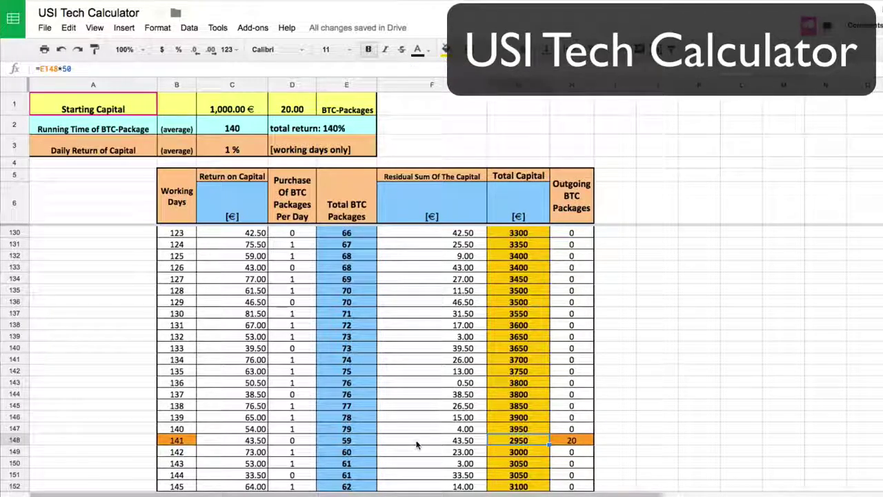
scroll(416, 444, up, 7)
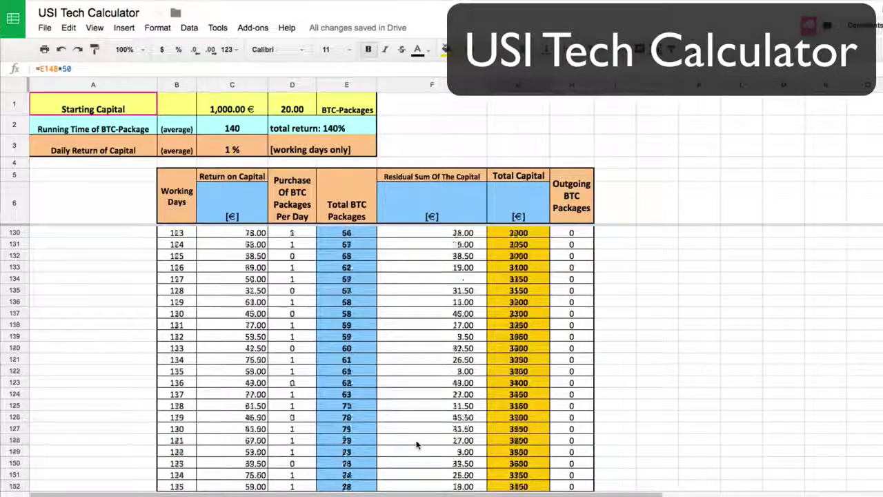
scroll(417, 444, up, 20)
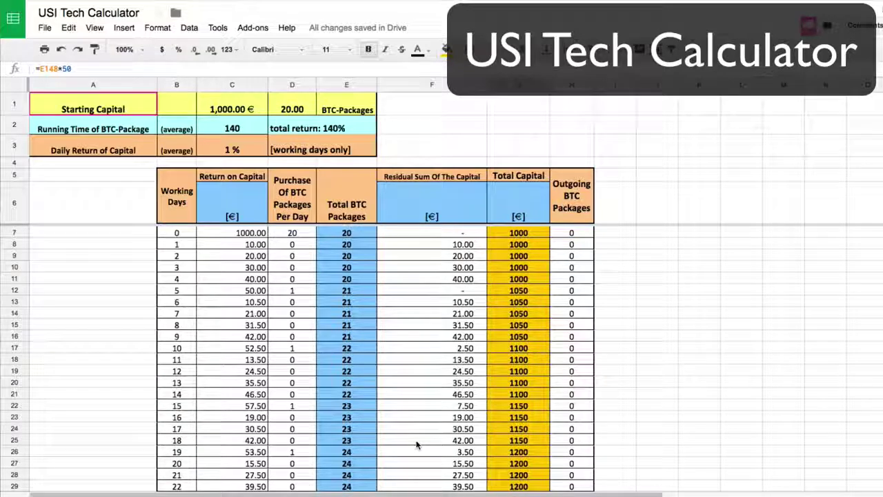